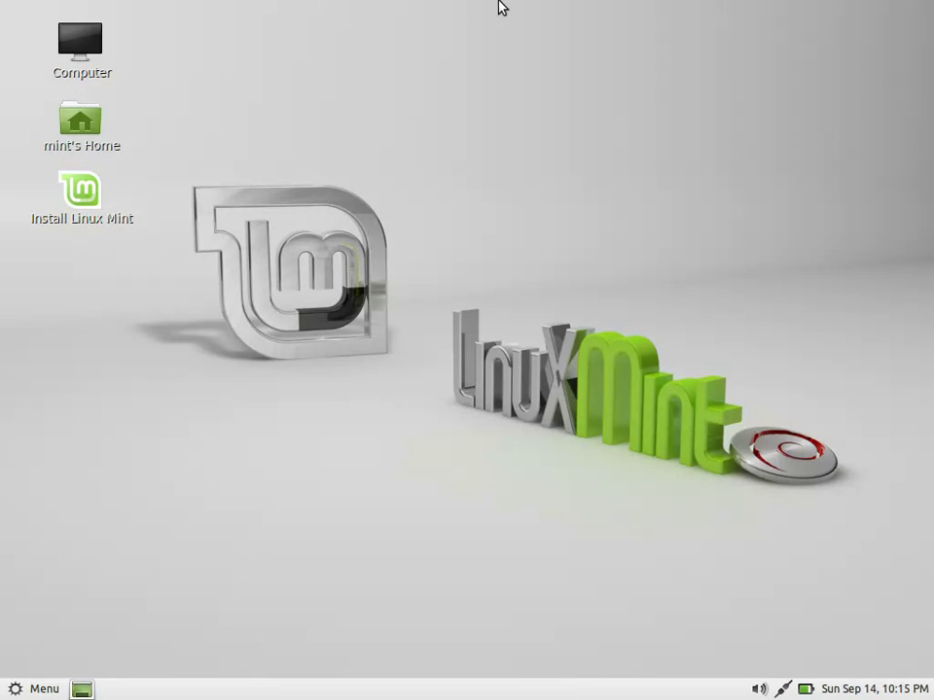
pyautogui.rightClick(526, 397)
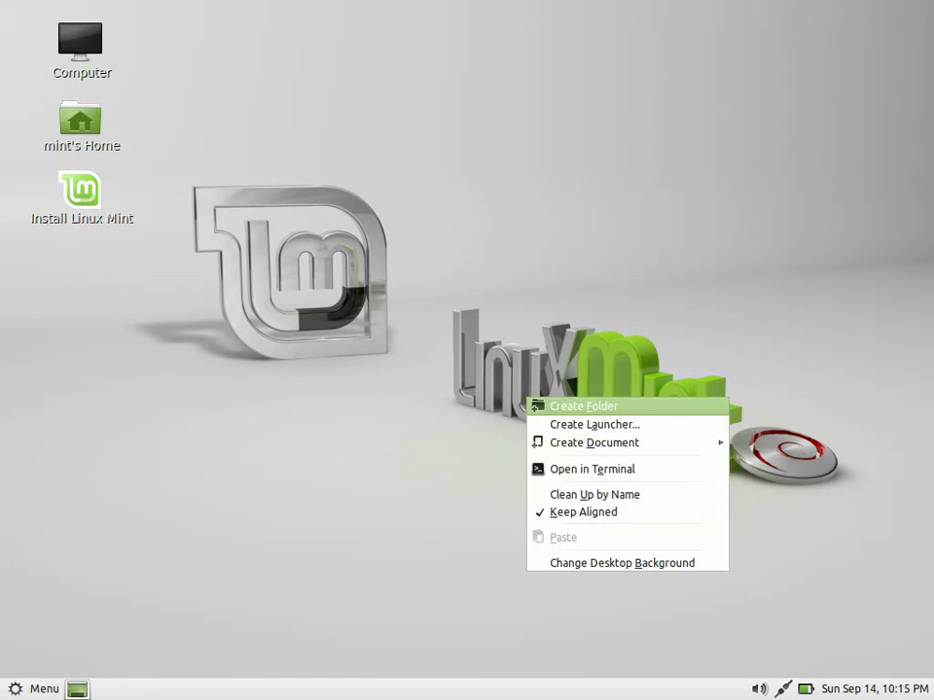
pyautogui.click(396, 357)
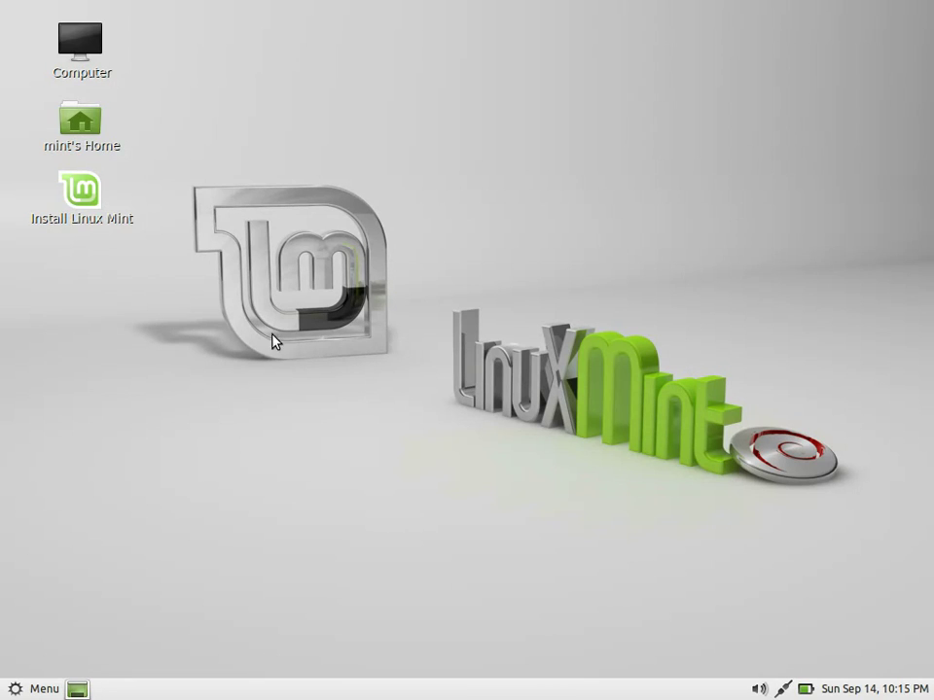
pyautogui.click(39, 689)
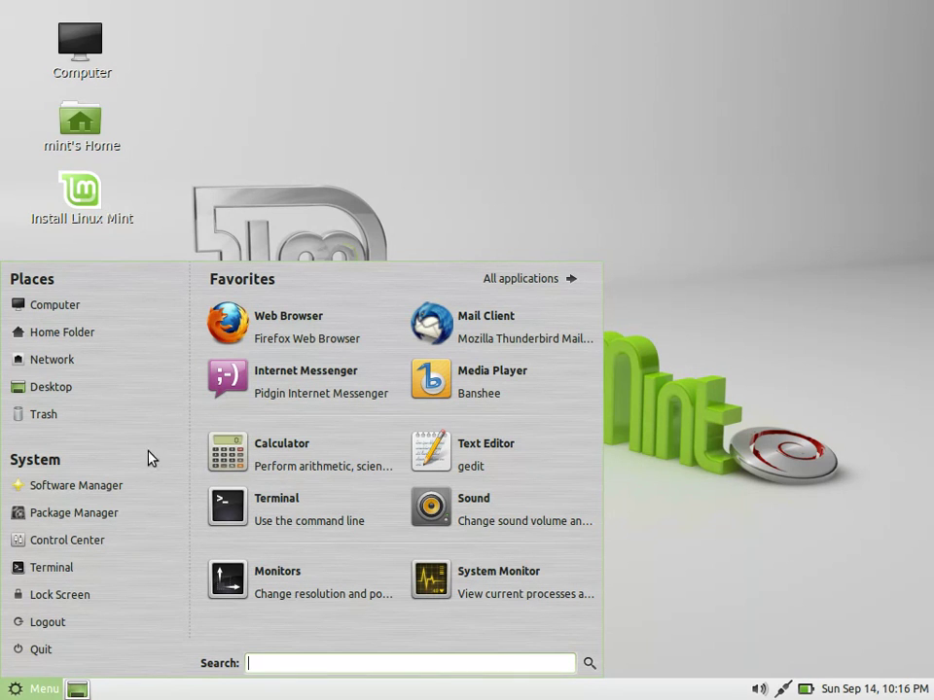
pyautogui.click(678, 177)
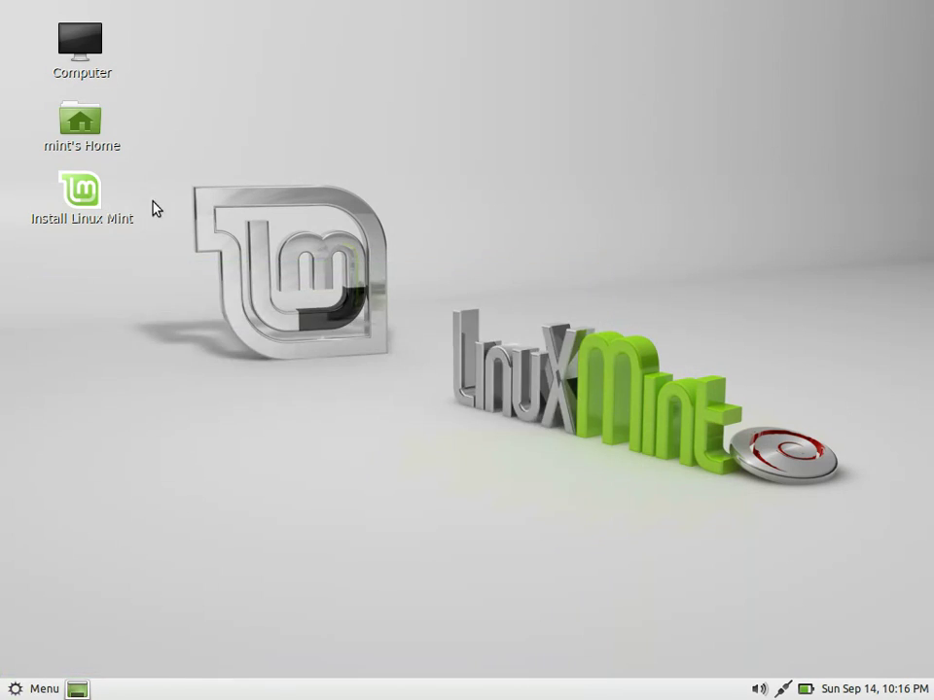
# - Launch the Linux Mint installer and choose English (Australia) as the installation language
pyautogui.doubleClick(42, 217)
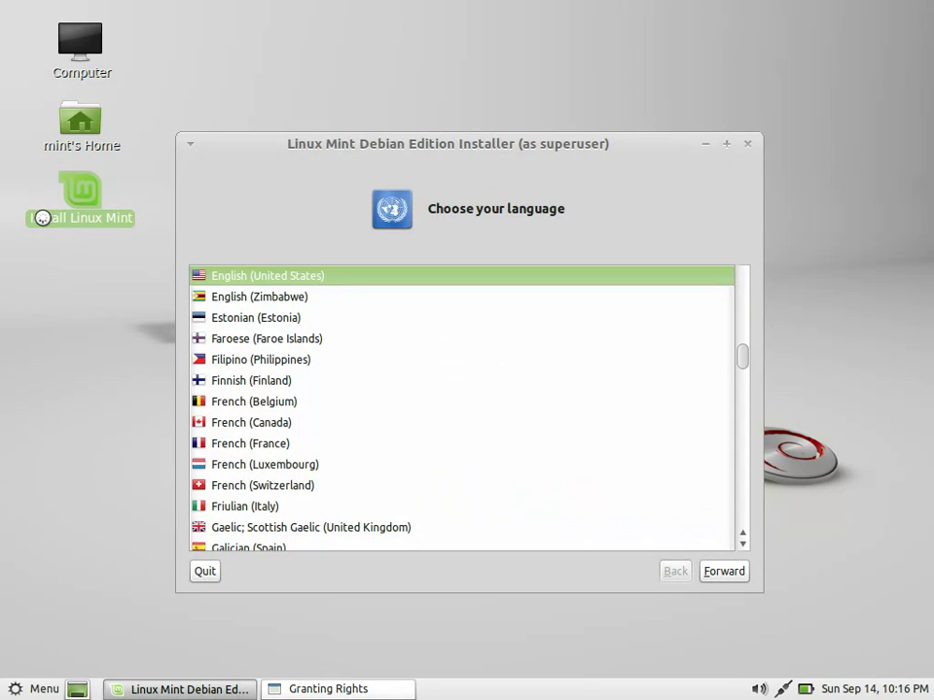
pyautogui.press('Down')
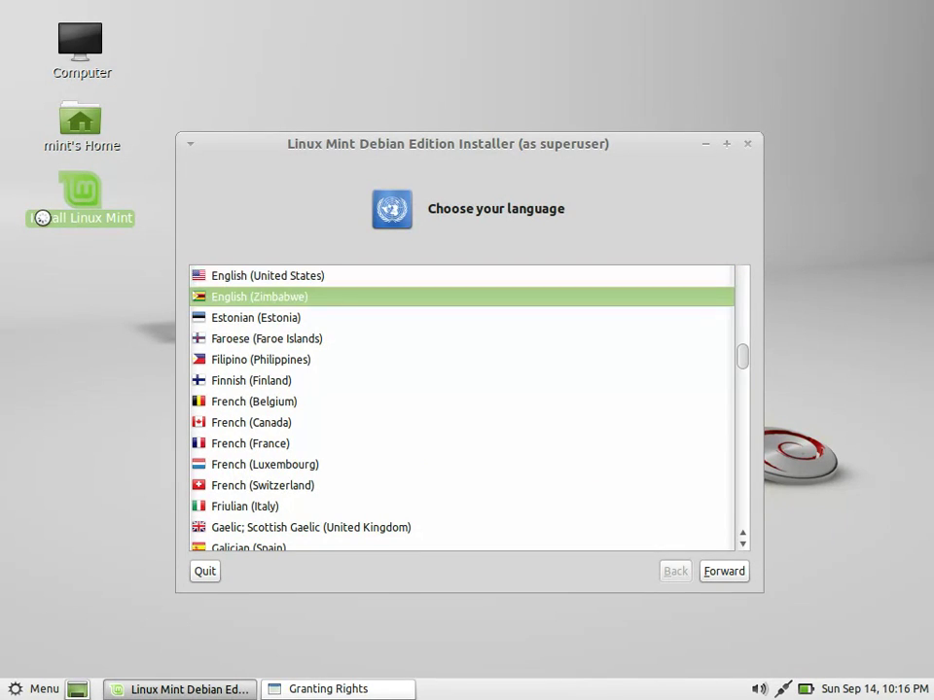
pyautogui.press('Up')
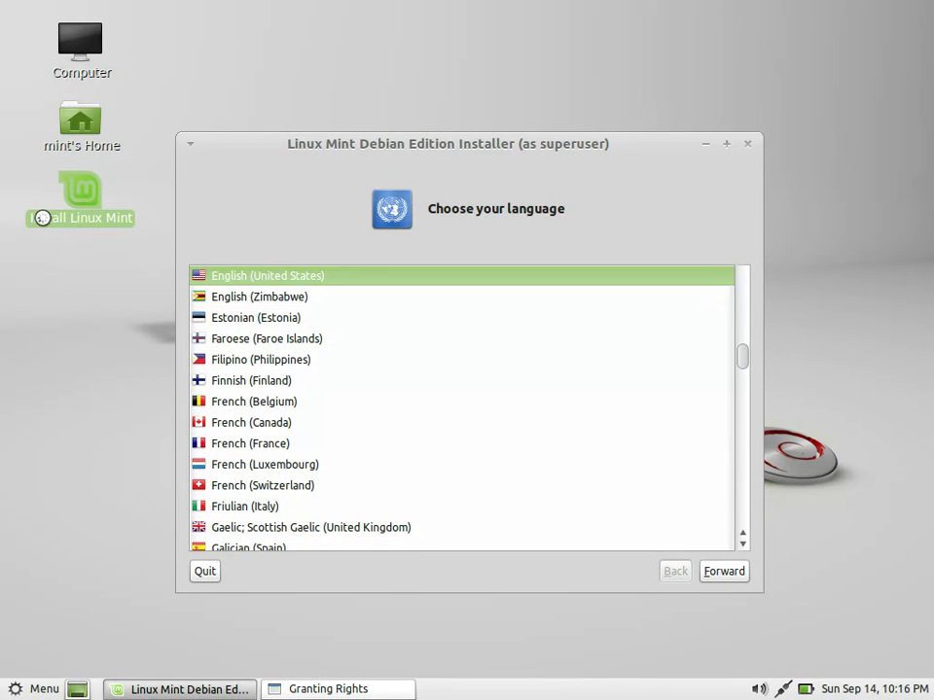
pyautogui.press('Up')
pyautogui.press('Up')
pyautogui.press('Up')
pyautogui.press('Up')
pyautogui.press('Up')
pyautogui.press('Up')
pyautogui.press('Up')
pyautogui.press('Up')
pyautogui.press('Up')
pyautogui.press('Up')
pyautogui.press('Up')
pyautogui.press('Up')
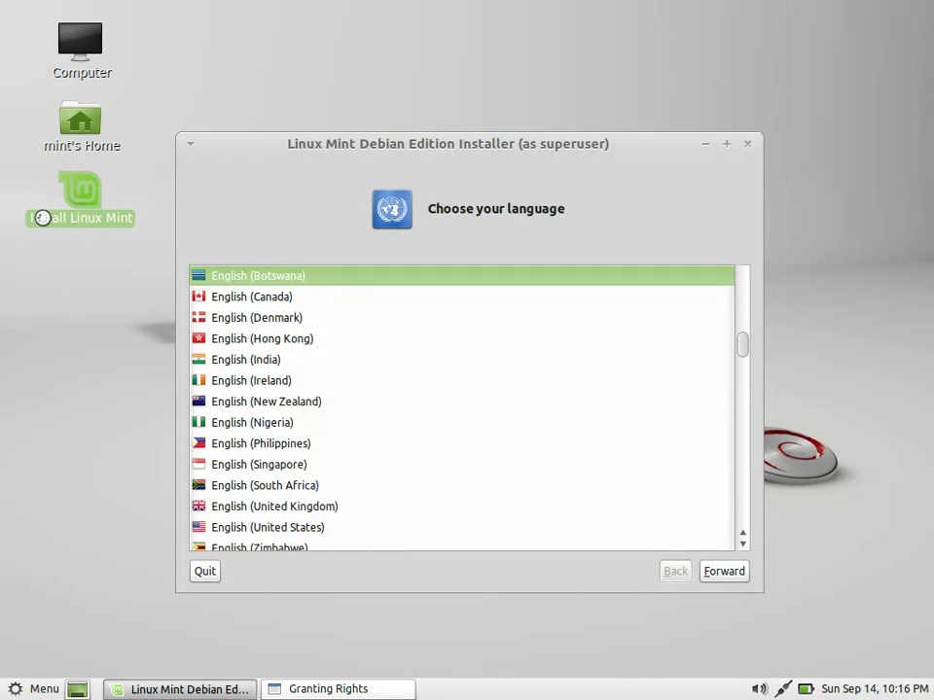
pyautogui.press('Up')
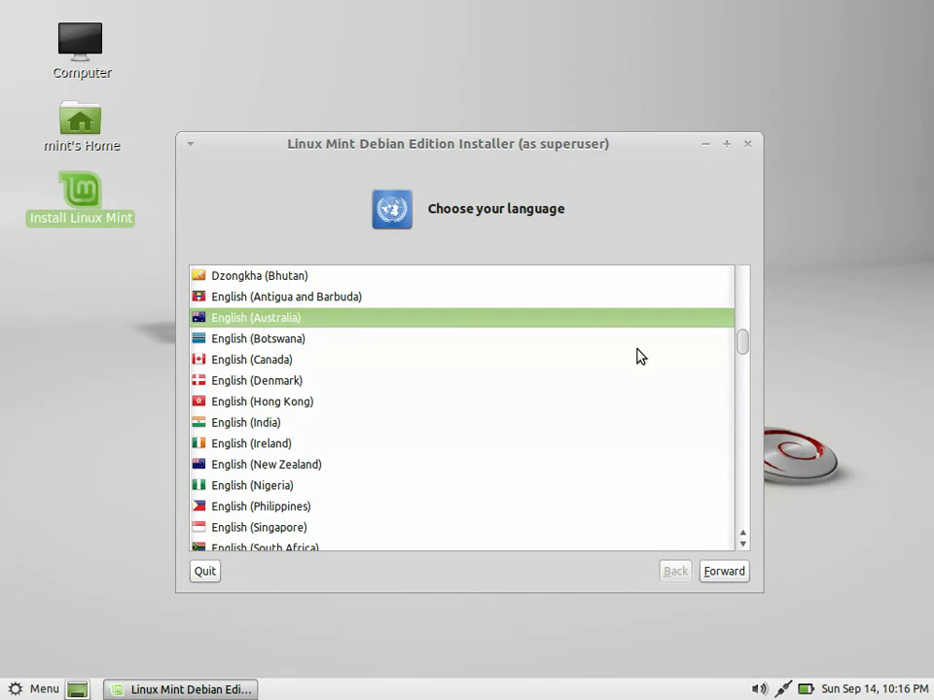
pyautogui.click(722, 571)
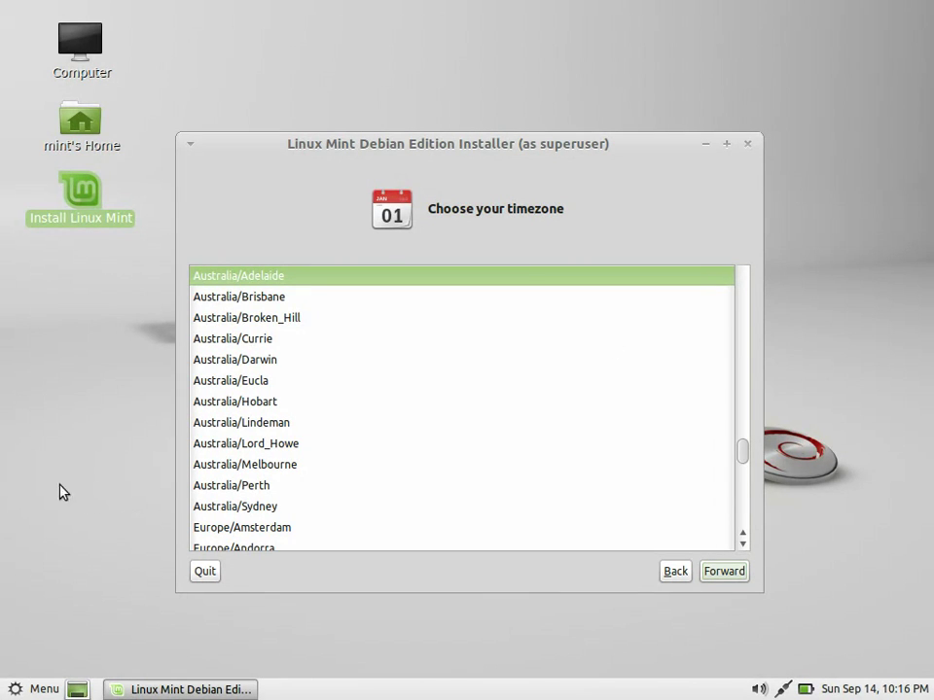
# - Set the timezone to Australia/Melbourne and continue to the keyboard layout page
pyautogui.click(282, 465)
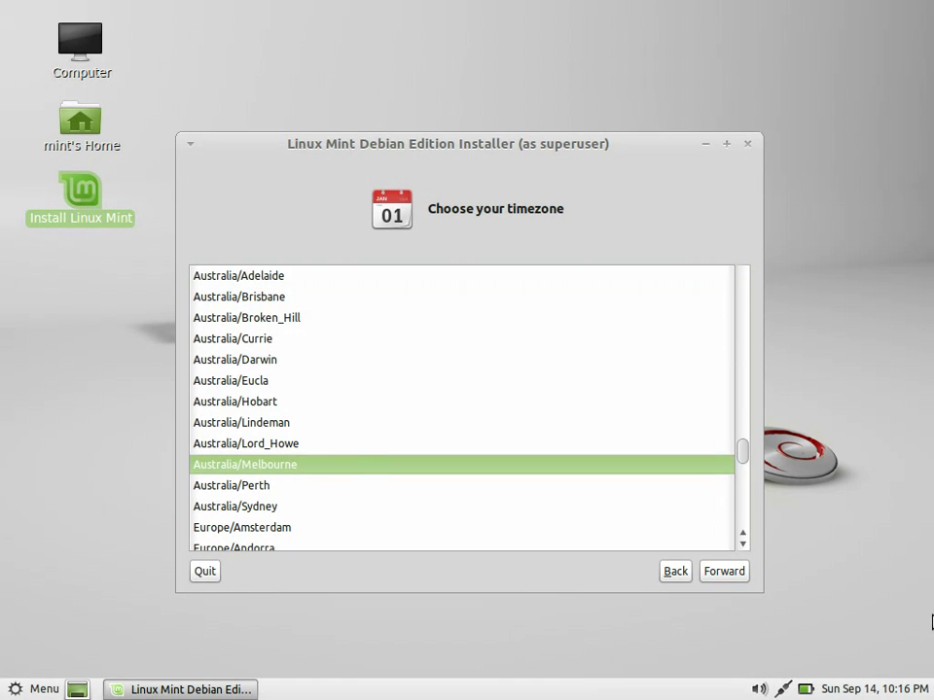
pyautogui.click(721, 573)
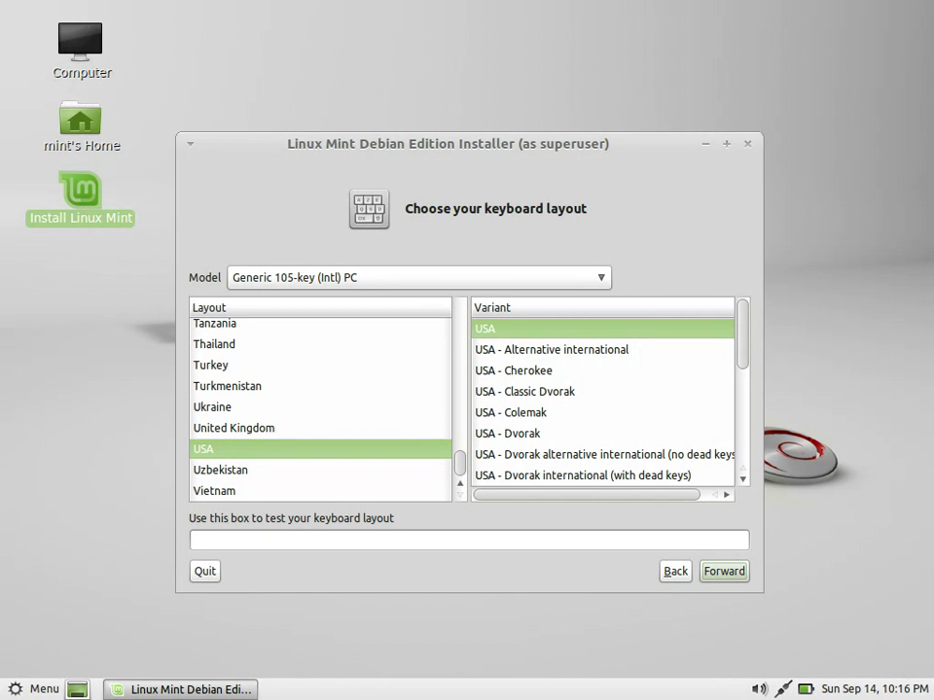
# - Test the USA keyboard layout with the text "hello! minty freshness!" and accept the layout
pyautogui.click(605, 533)
pyautogui.write('much')
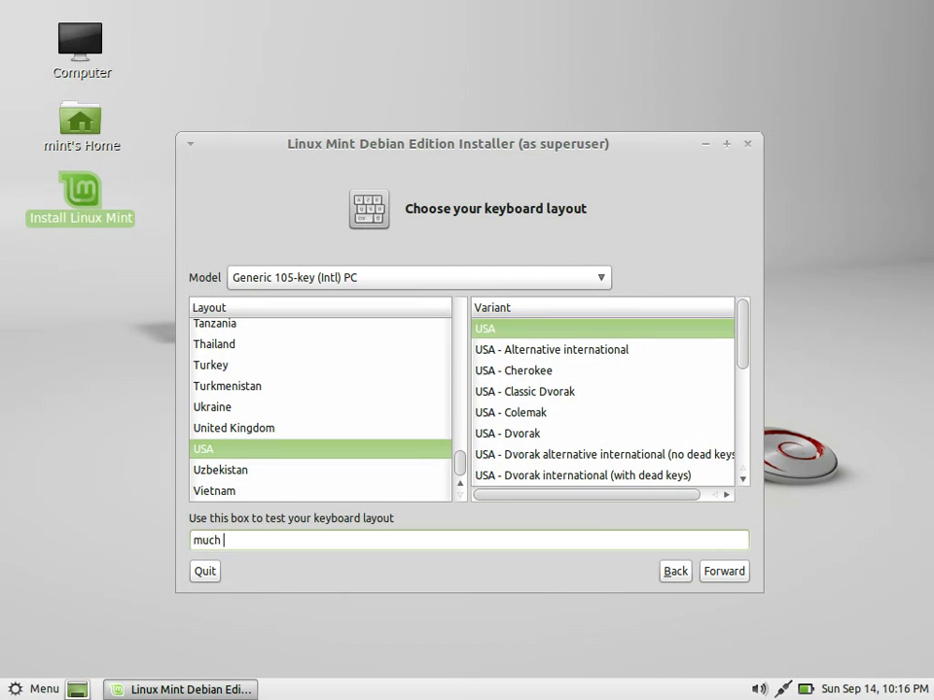
pyautogui.press('BackSpace')
pyautogui.press('BackSpace')
pyautogui.press('BackSpace')
pyautogui.press('BackSpace')
pyautogui.press('BackSpace')
pyautogui.write('hello! M')
pyautogui.press('BackSpace')
pyautogui.press('BackSpace')
pyautogui.press('Tab')
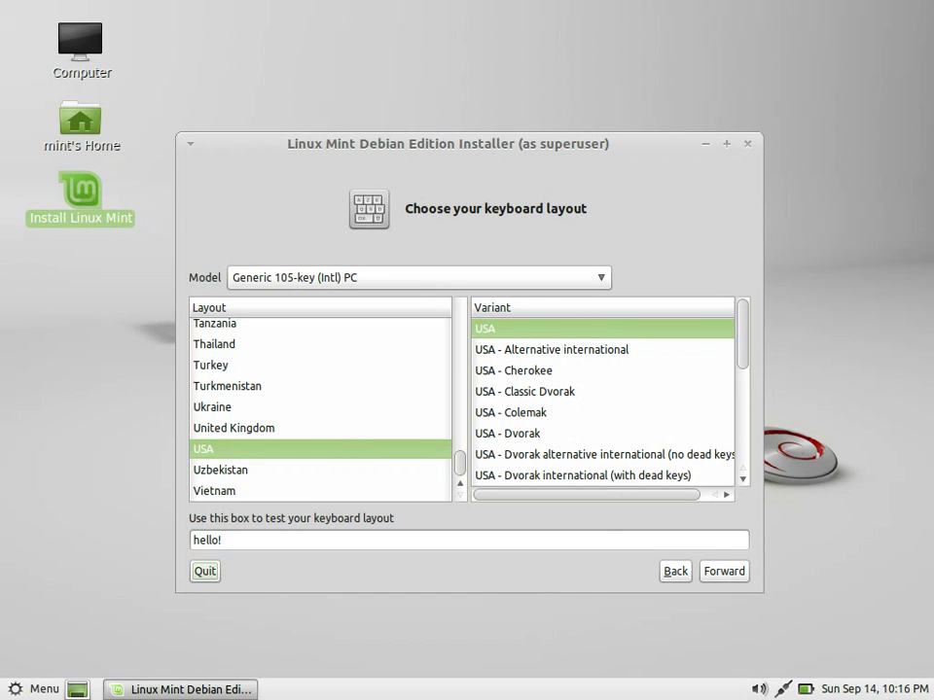
pyautogui.click(412, 540)
pyautogui.write('minty freshness!')
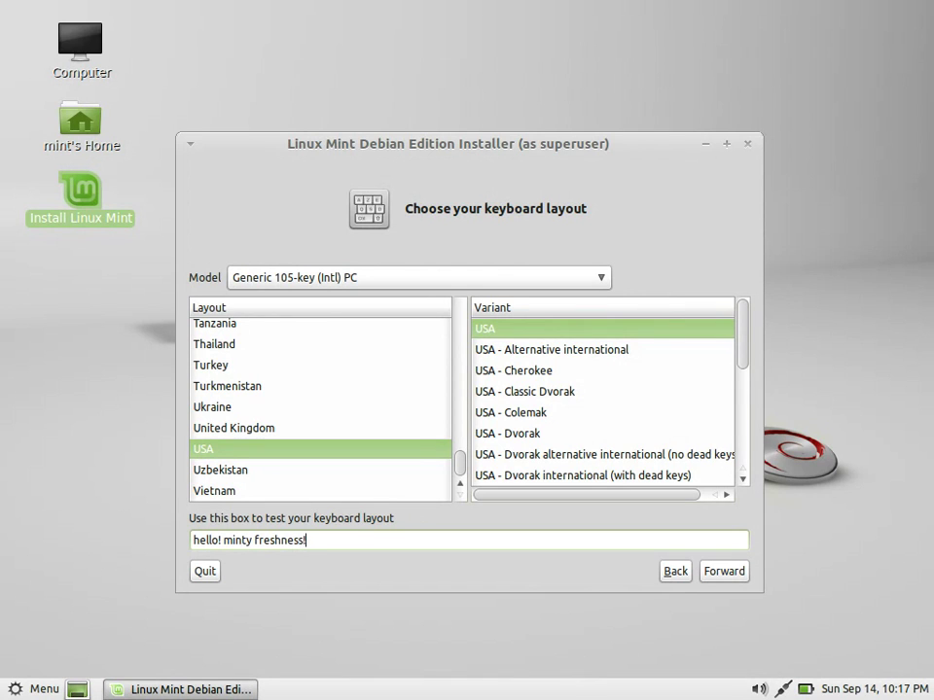
pyautogui.write(' $')
pyautogui.press('BackSpace')
pyautogui.click(723, 578)
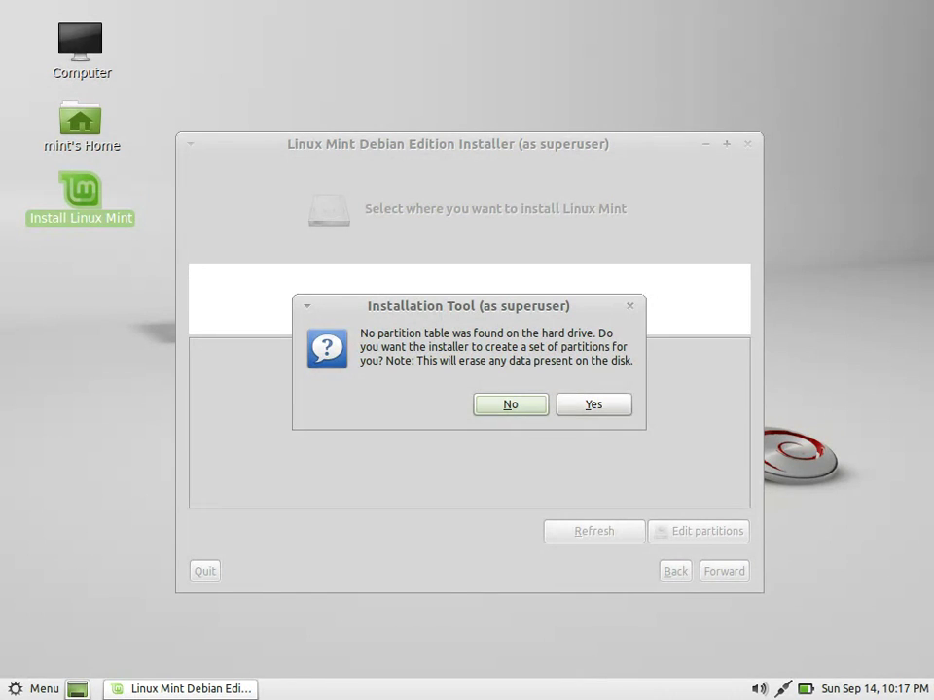
# - Decline automatic partitioning and inspect the /dev/sda disk in the partition editor, closing it without changes
pyautogui.click(531, 404)
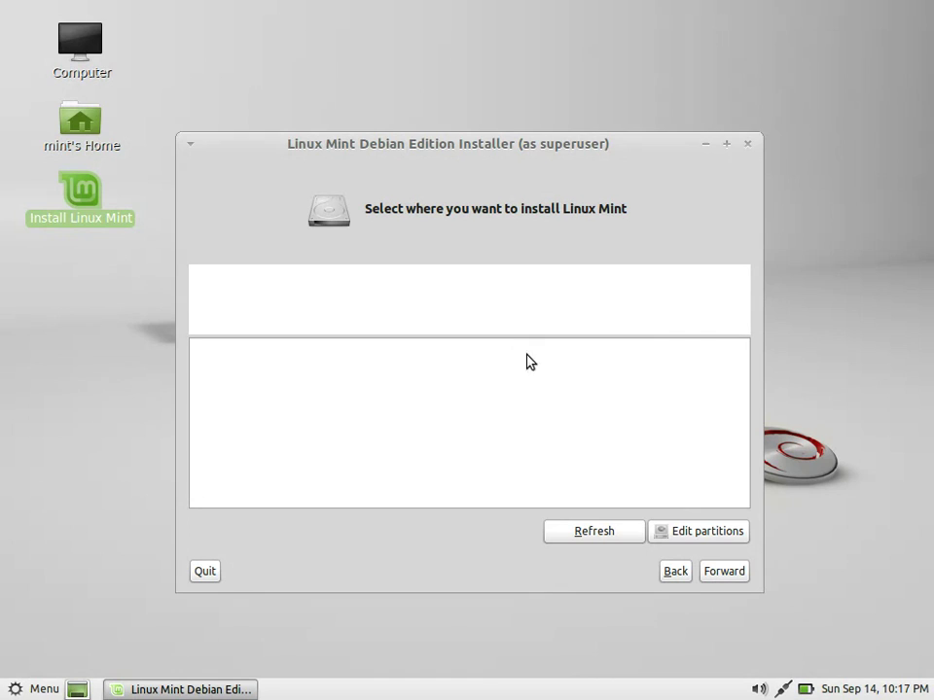
pyautogui.click(704, 537)
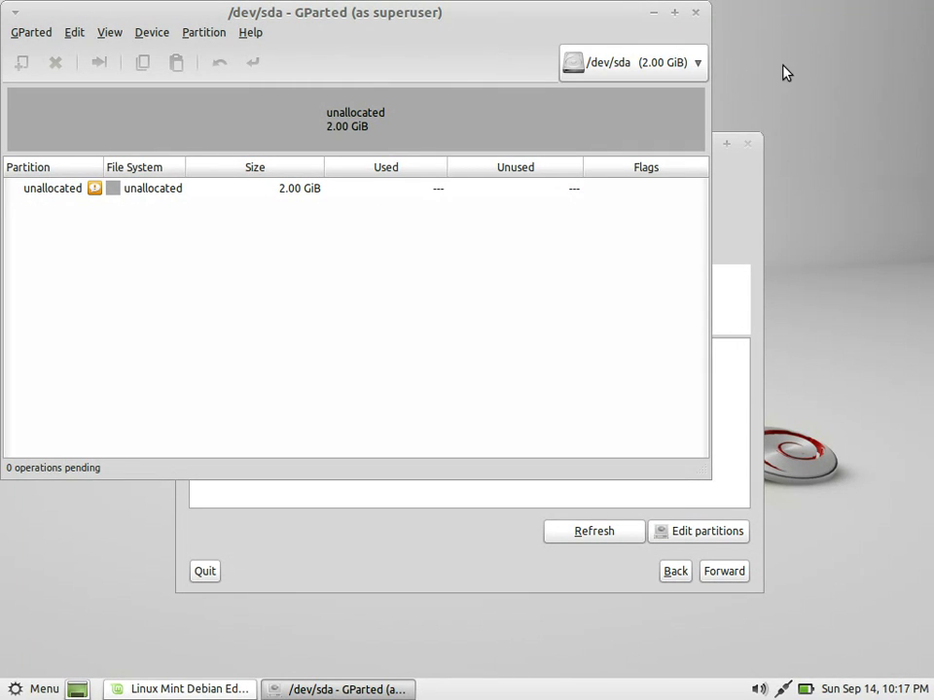
pyautogui.click(683, 72)
pyautogui.click(632, 60)
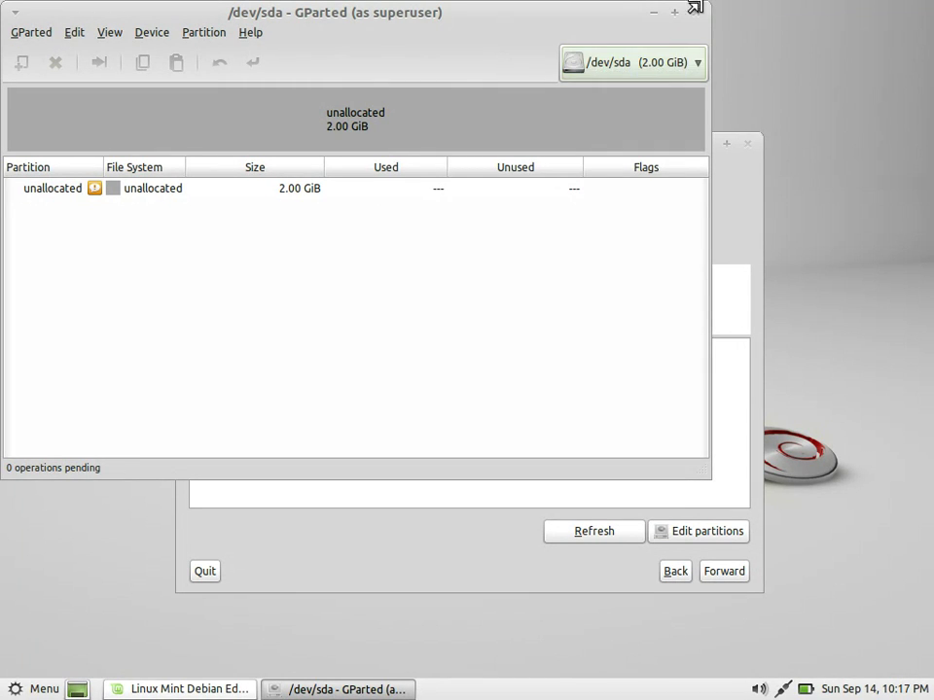
pyautogui.hotkey('ctrl', 'q')
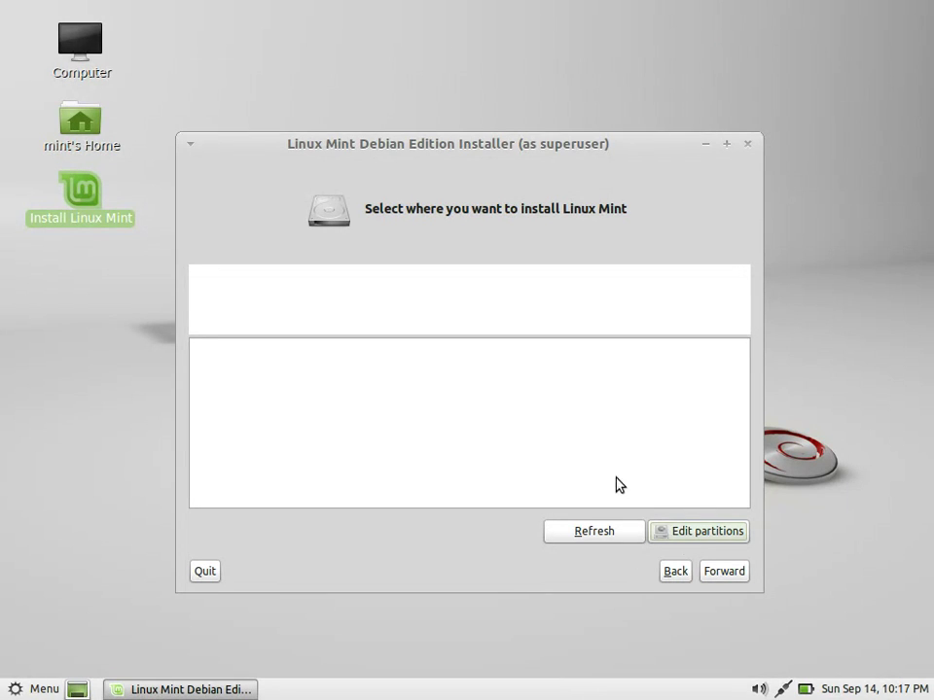
# - Try to proceed without a root partition, and decline automatic partitioning again after refreshing the disk list
pyautogui.click(724, 573)
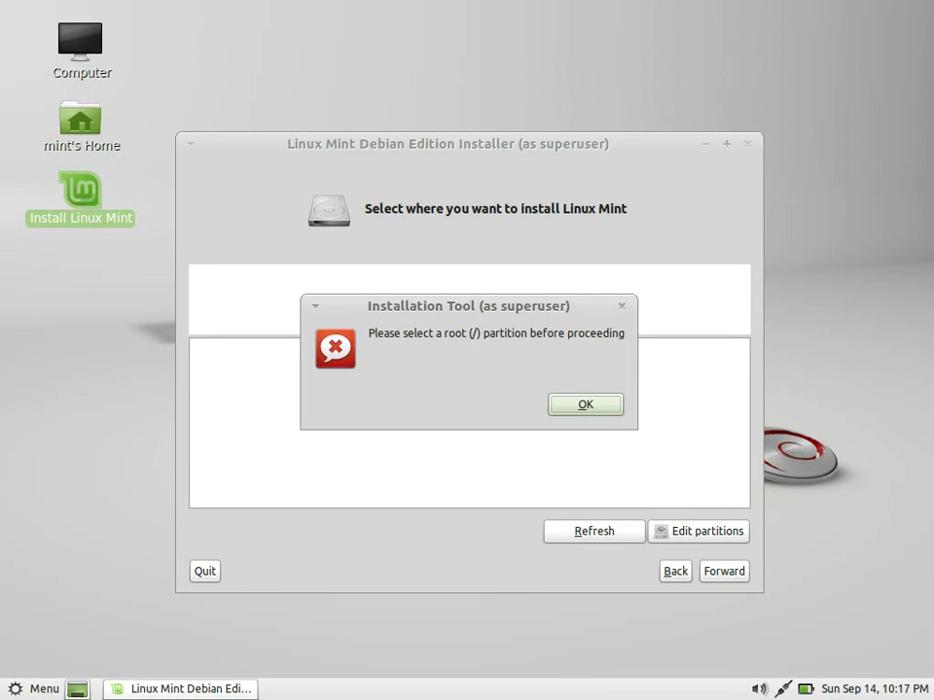
pyautogui.press('Return')
pyautogui.click(582, 531)
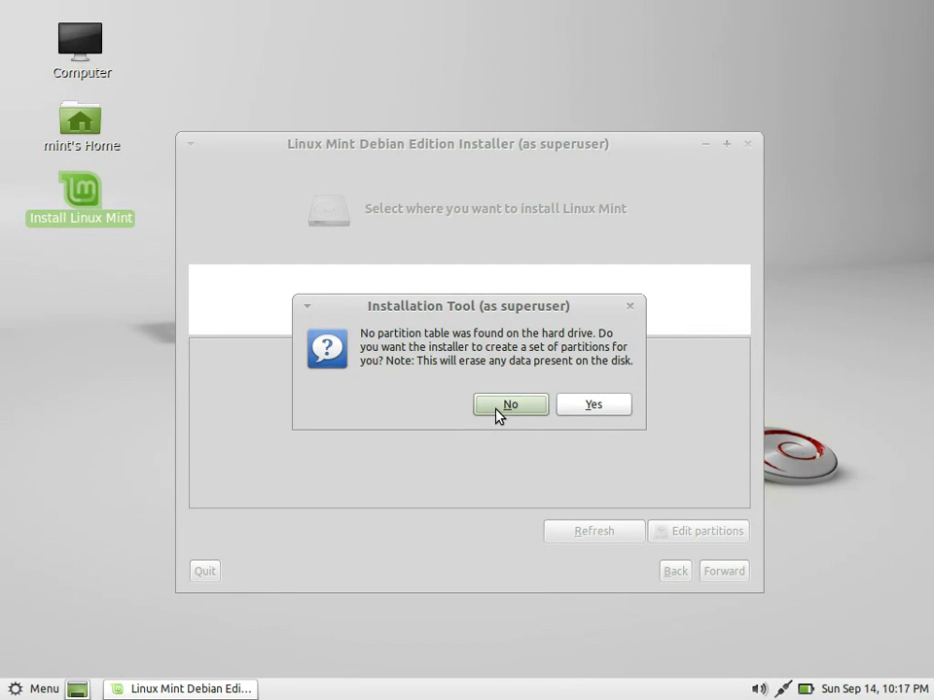
pyautogui.click(498, 408)
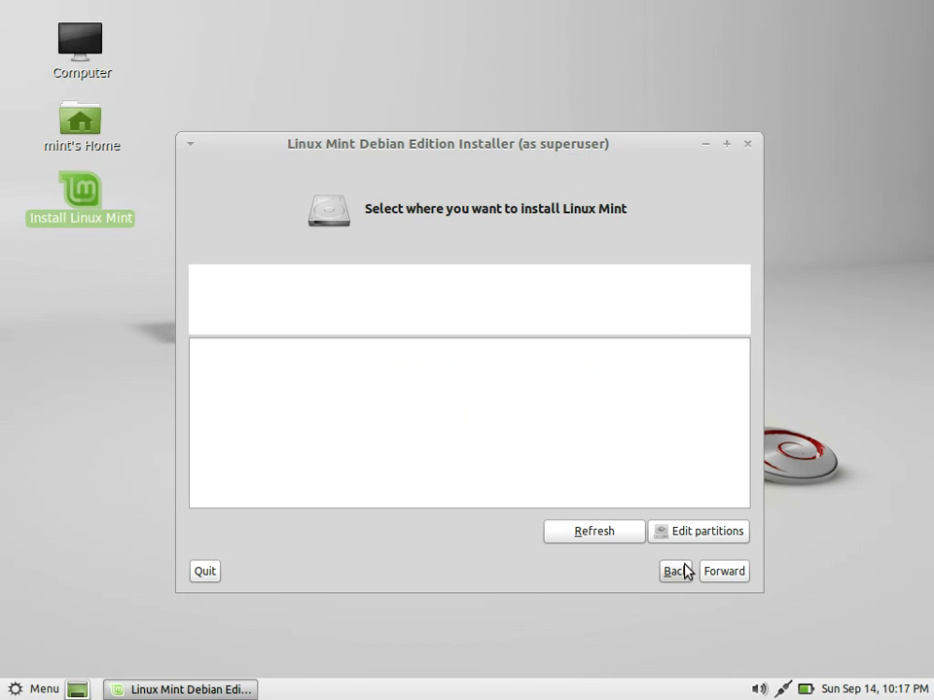
# - Refresh the disk list and let the installer create a set of partitions automatically
pyautogui.click(639, 531)
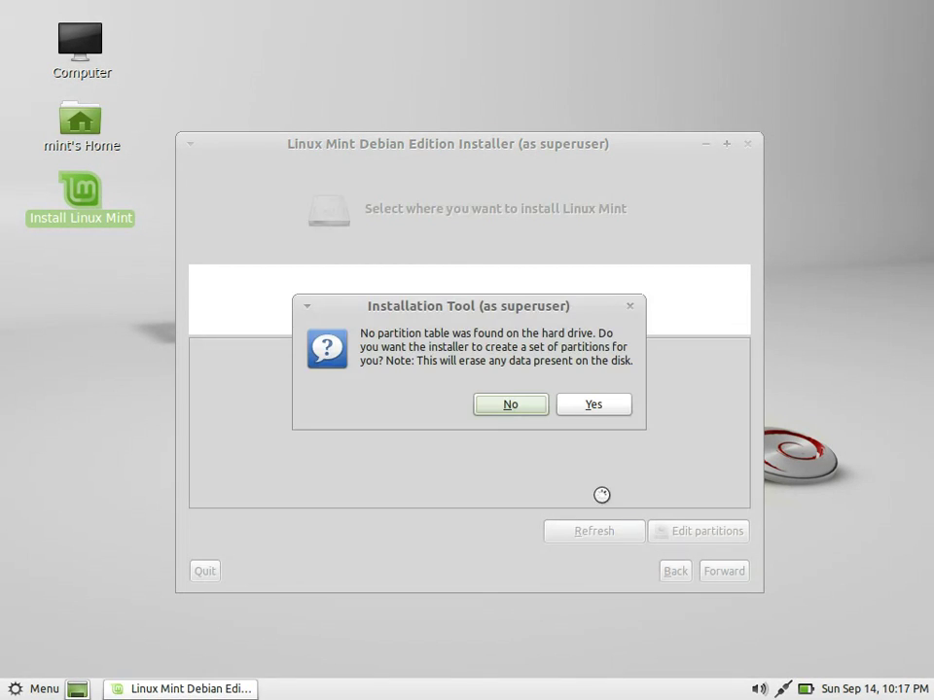
pyautogui.click(598, 412)
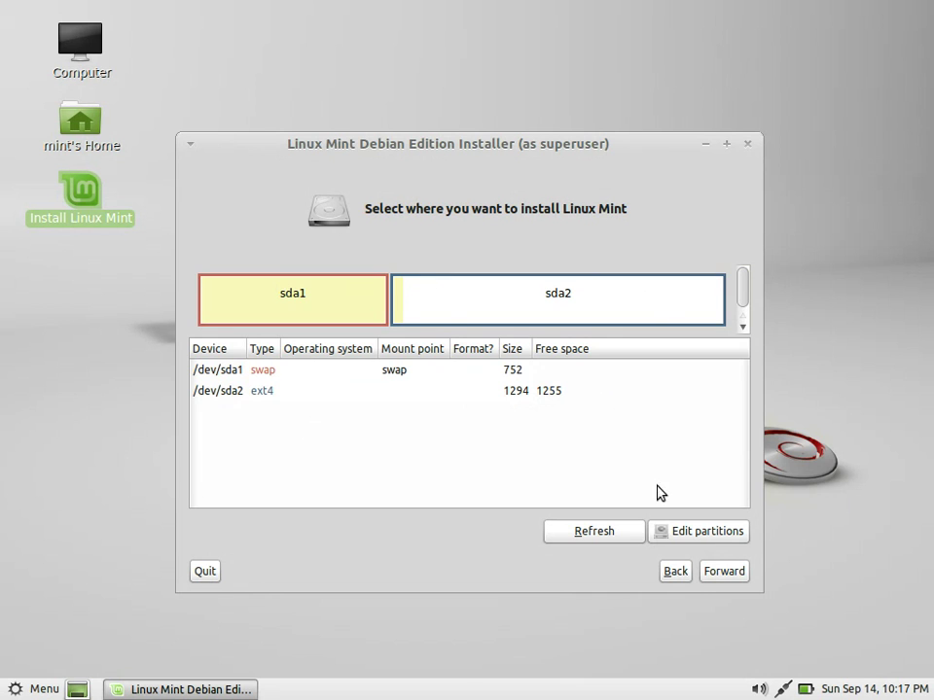
# - Try to proceed with only the /dev/sda2 partition selected and no mount point assigned
pyautogui.click(255, 391)
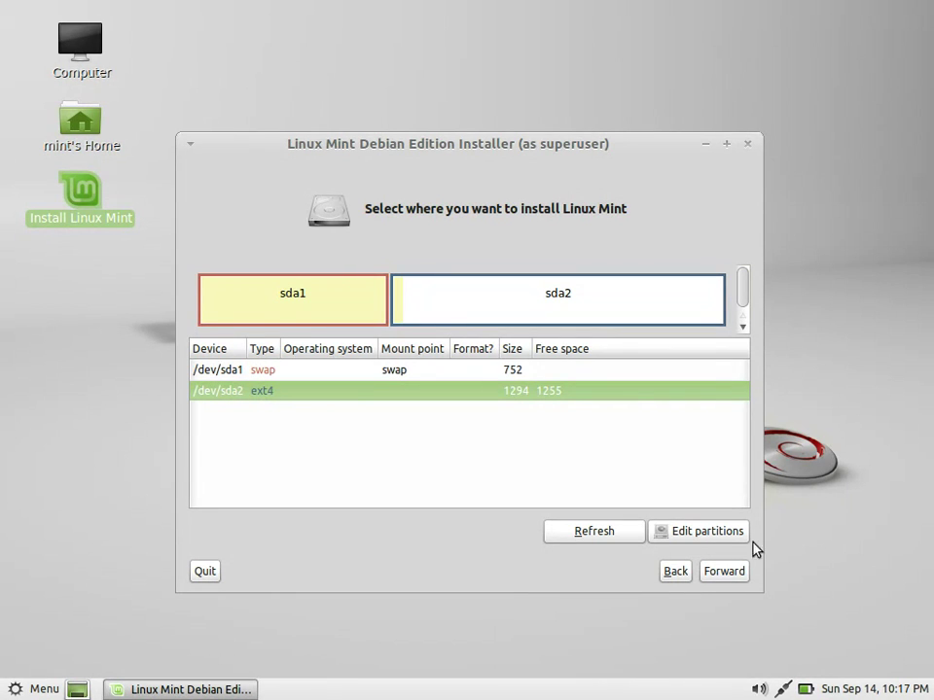
pyautogui.click(720, 572)
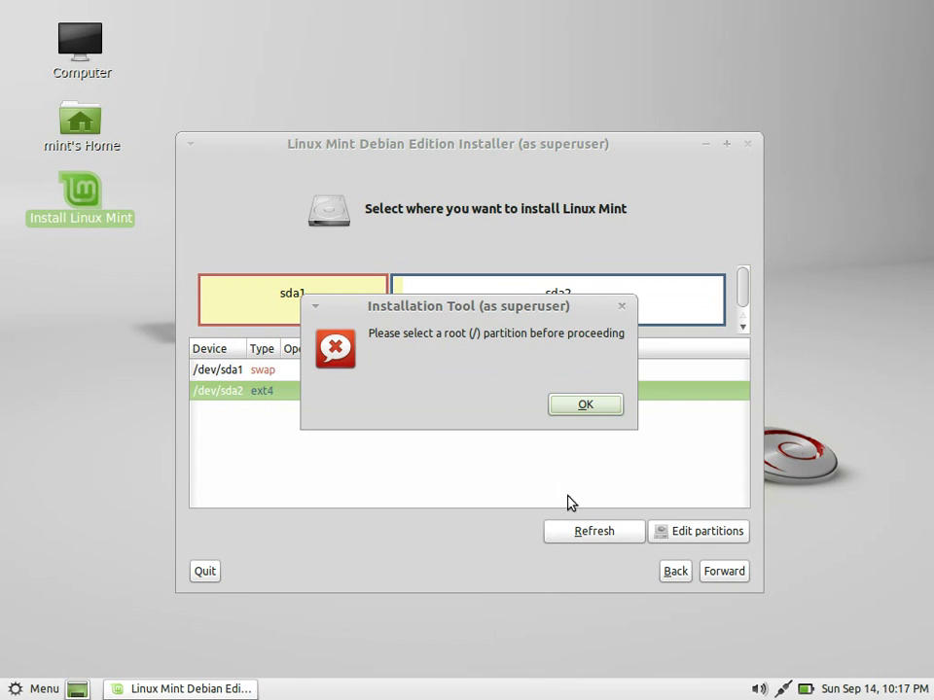
pyautogui.click(587, 407)
# - Assign the / mount point to /dev/sda2, set it to format as ntfs, and continue to the user details
pyautogui.doubleClick(556, 395)
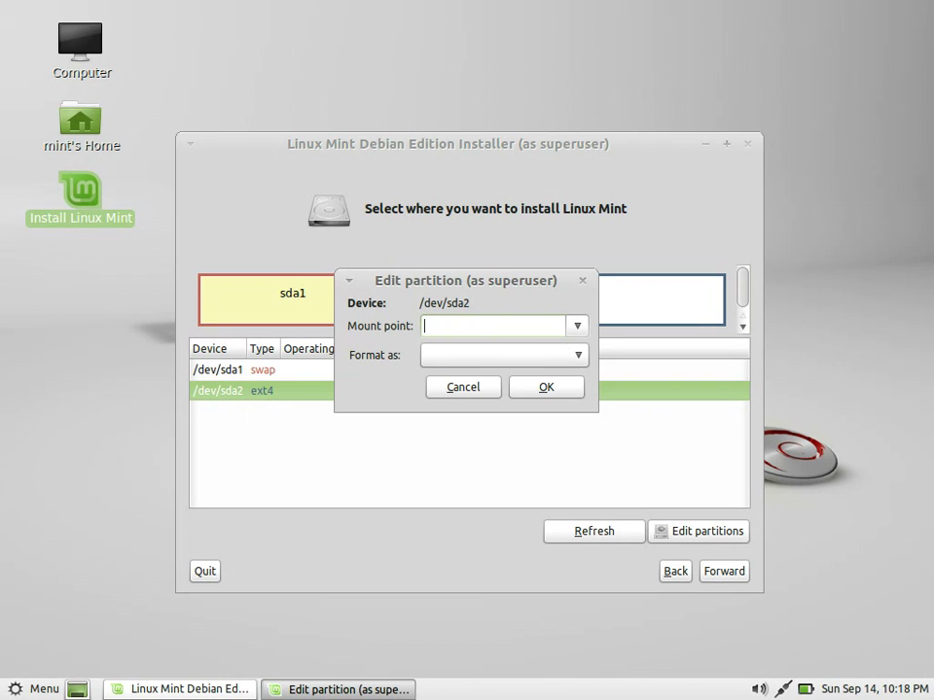
pyautogui.click(578, 326)
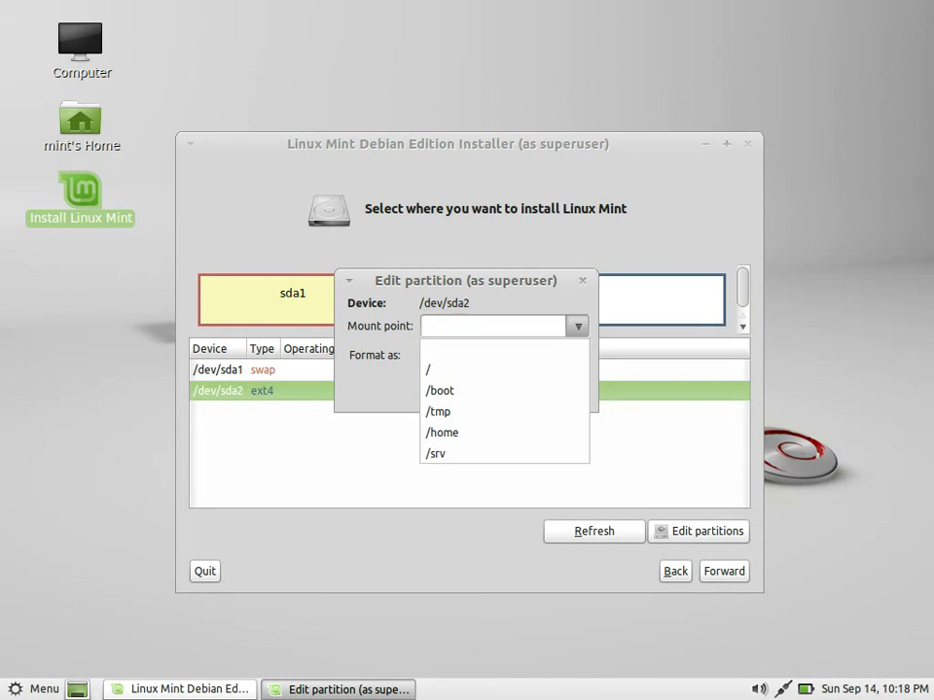
pyautogui.click(494, 369)
pyautogui.click(495, 358)
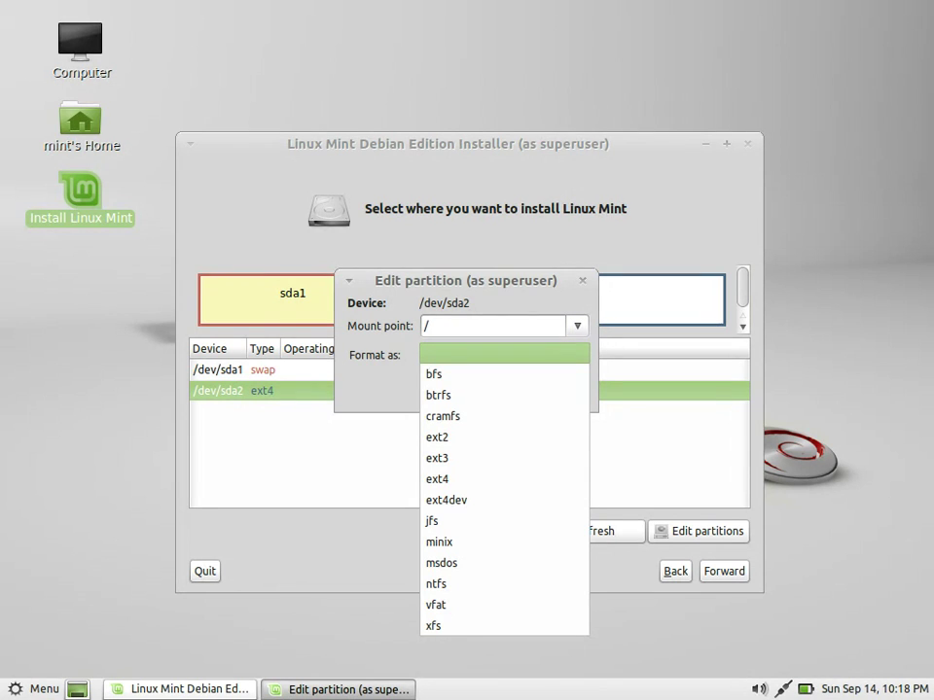
pyautogui.press('Down')
pyautogui.press('Down')
pyautogui.press('Down')
pyautogui.press('Down')
pyautogui.press('Down')
pyautogui.press('Down')
pyautogui.press('Down')
pyautogui.press('Down')
pyautogui.press('Down')
pyautogui.press('Down')
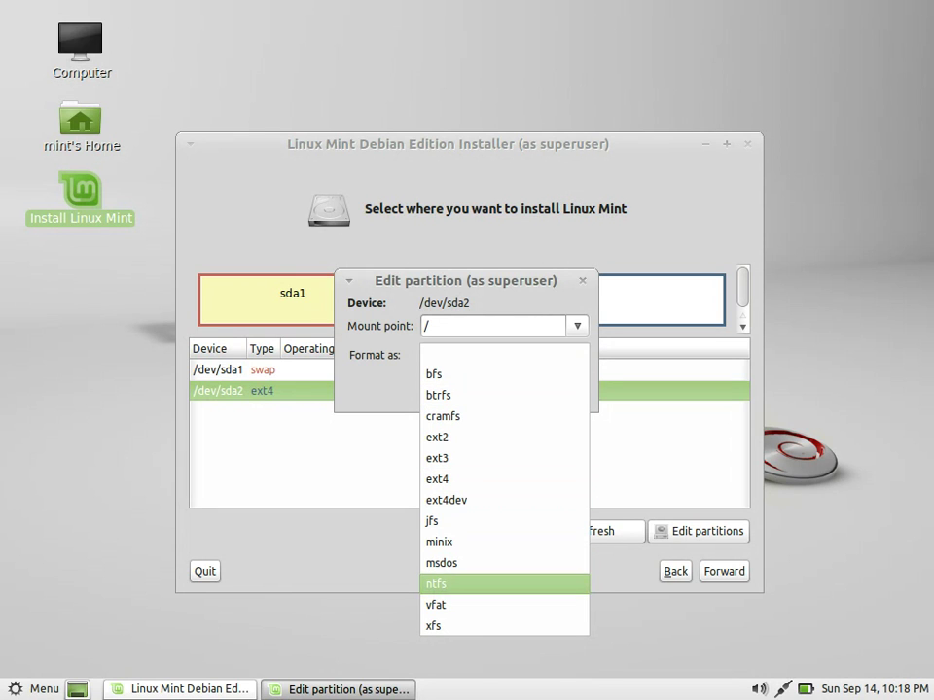
pyautogui.press('Escape')
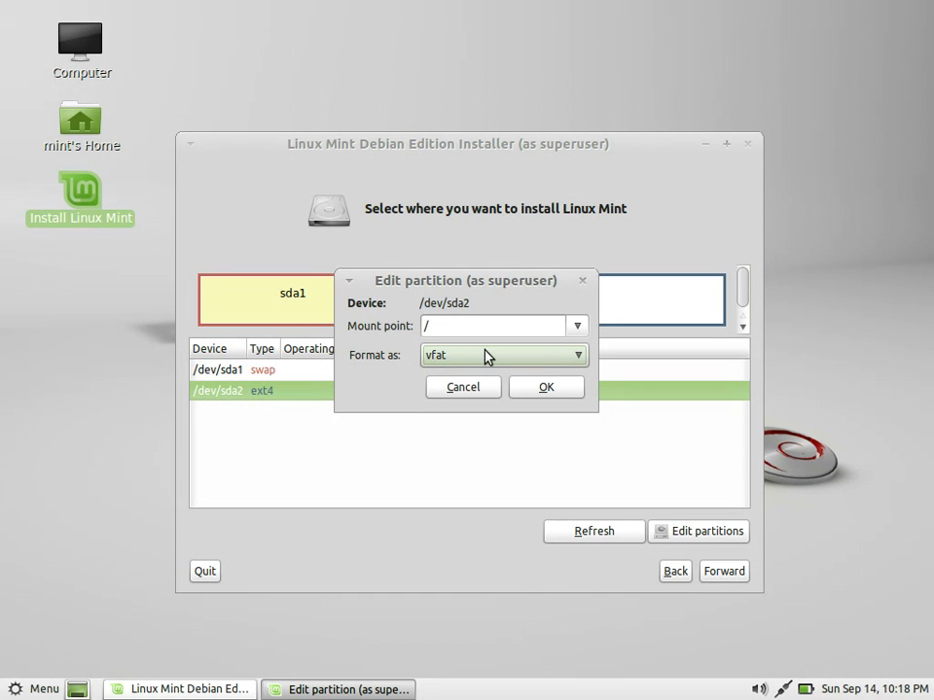
pyautogui.click(545, 388)
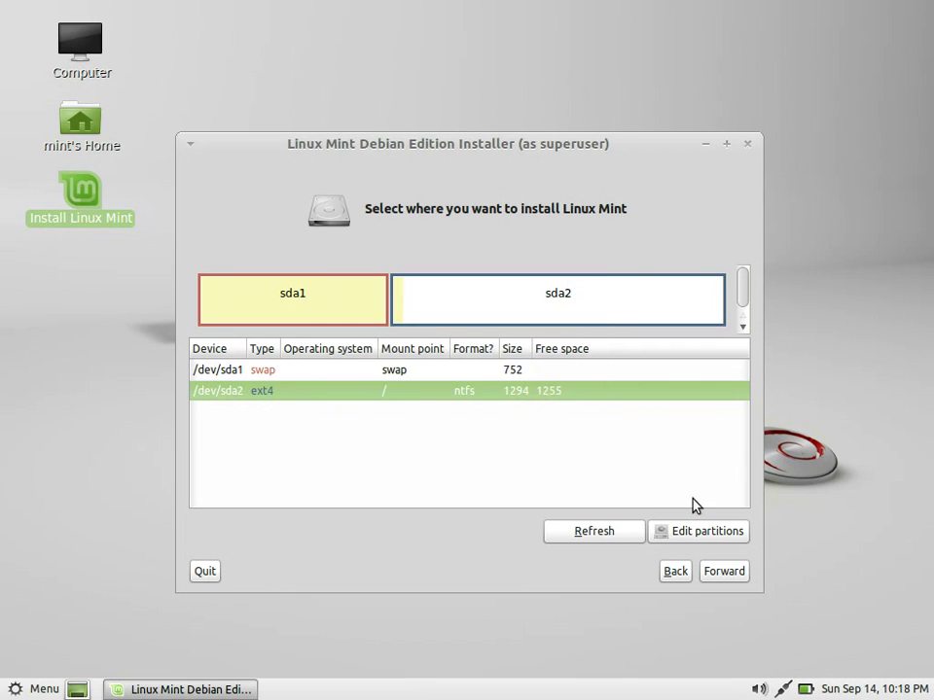
pyautogui.click(719, 571)
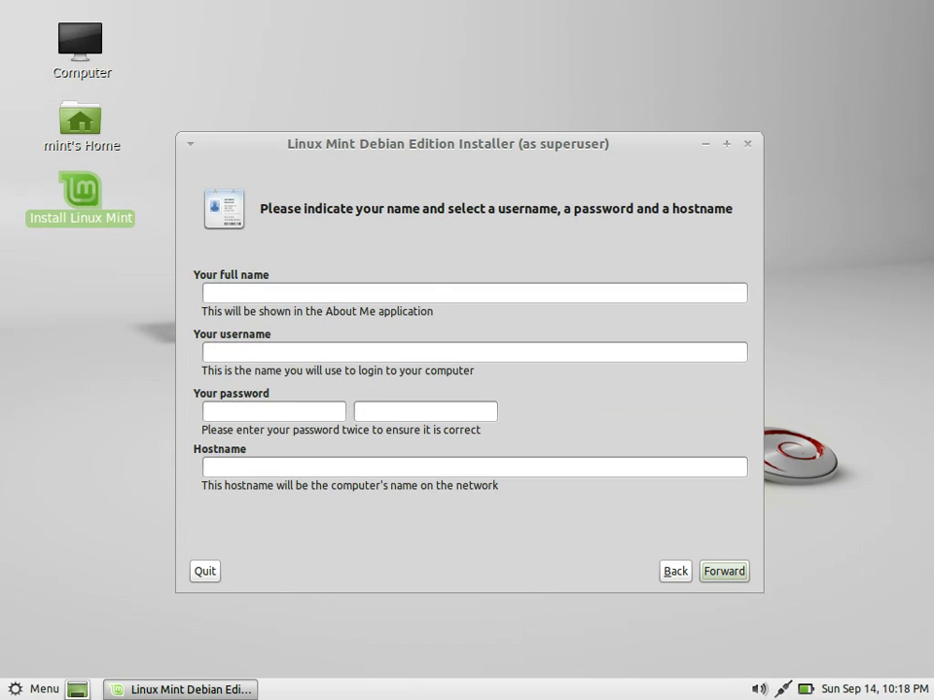
# - Enter the full name and the account password twice, and try to continue with the hostname Virtual Minty Freshness
pyautogui.click(434, 299)
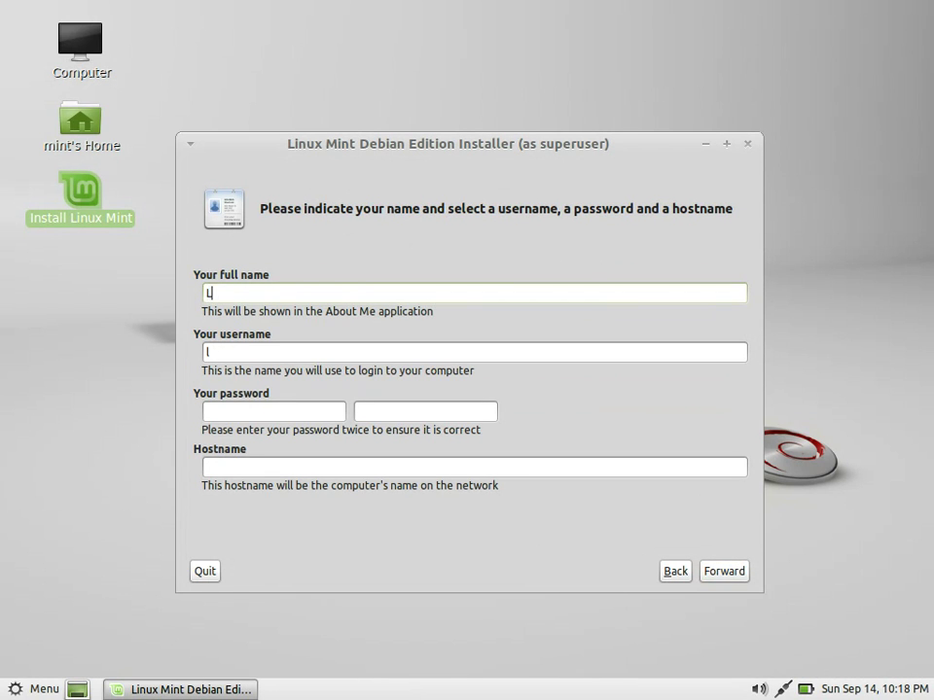
pyautogui.press('Tab')
pyautogui.click(273, 410)
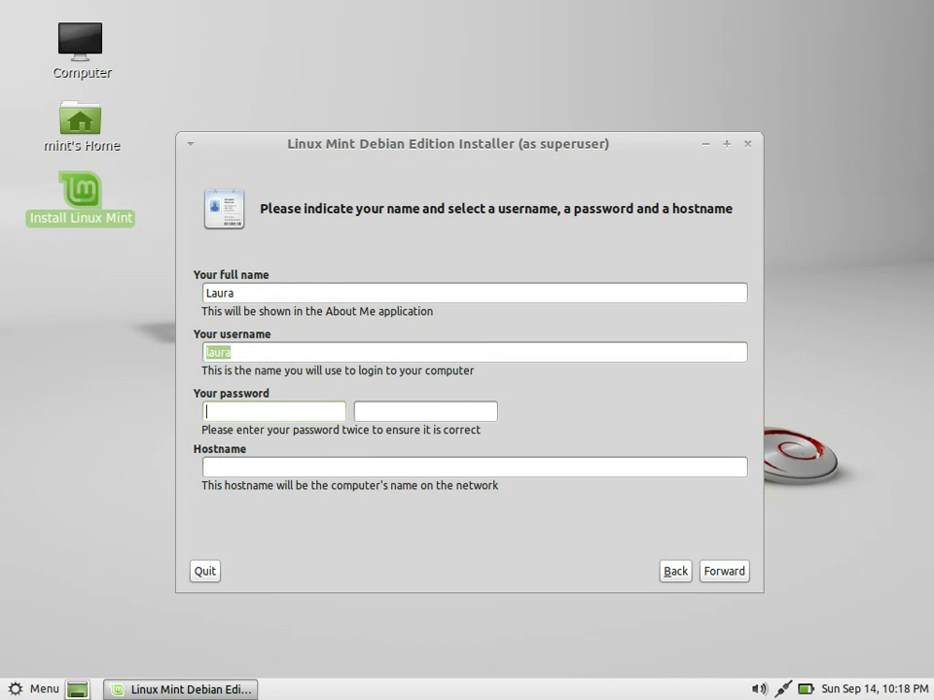
pyautogui.write('••••')
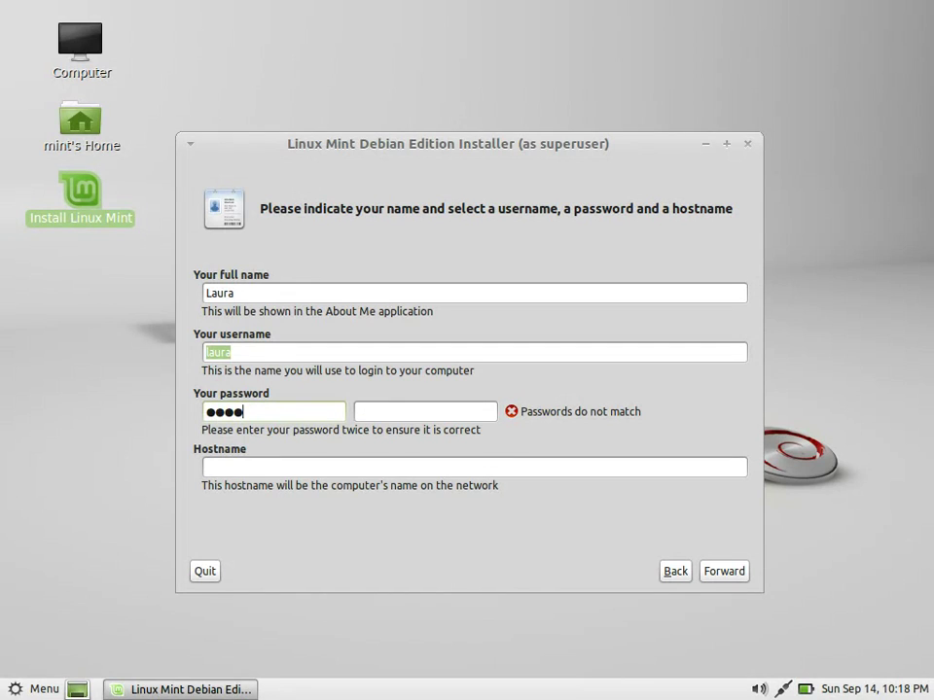
pyautogui.press('BackSpace')
pyautogui.press('BackSpace')
pyautogui.write('••••••••')
pyautogui.press('Tab')
pyautogui.write('••••••••')
pyautogui.press('Tab')
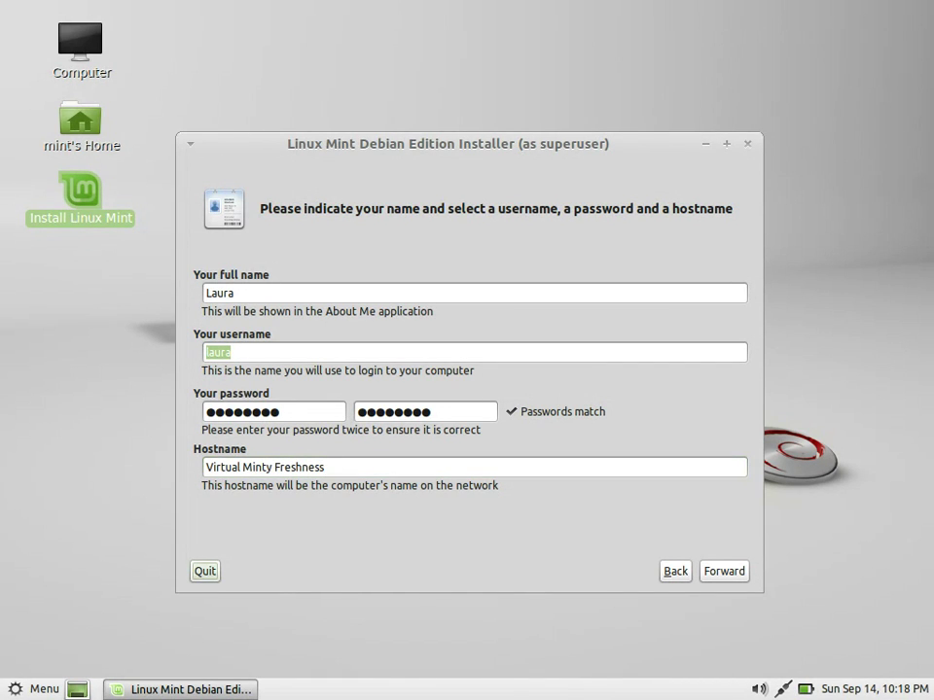
pyautogui.click(723, 571)
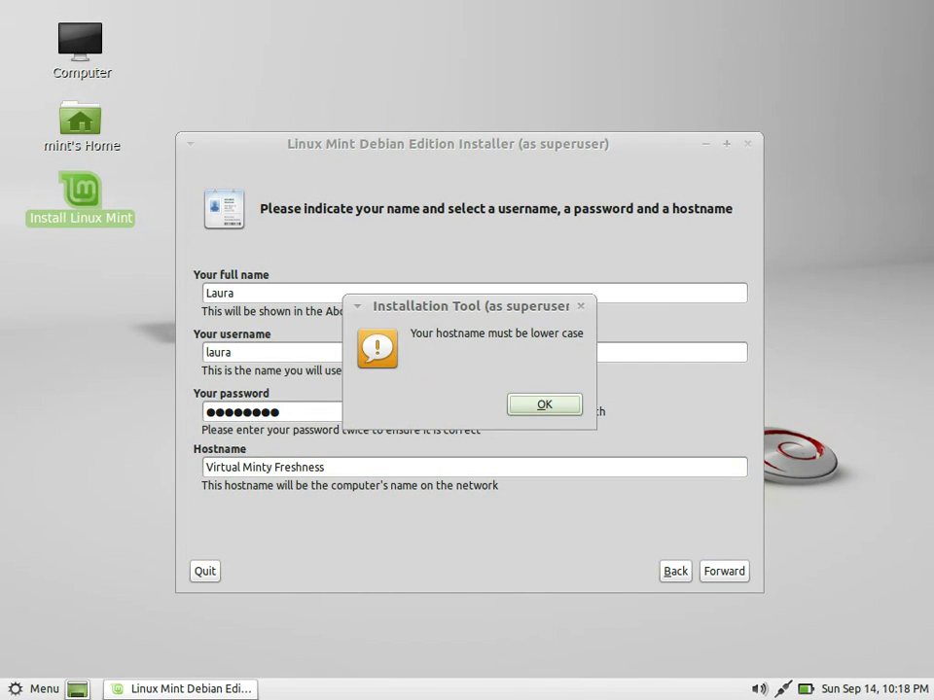
pyautogui.press('Return')
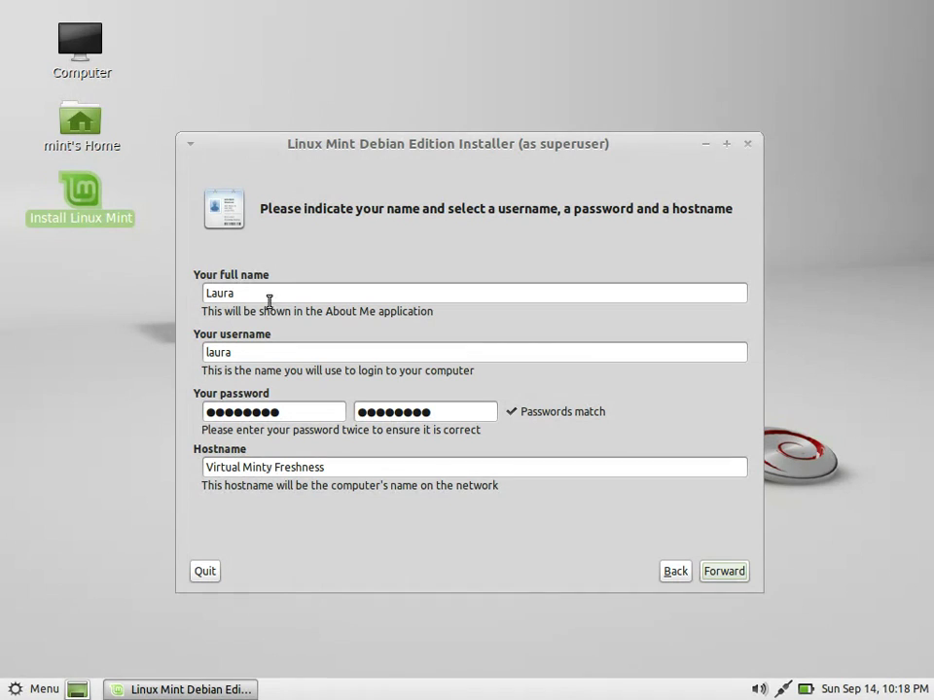
# - Replace the hostname with mintyfreshness and continue to the advanced options
pyautogui.click(386, 470)
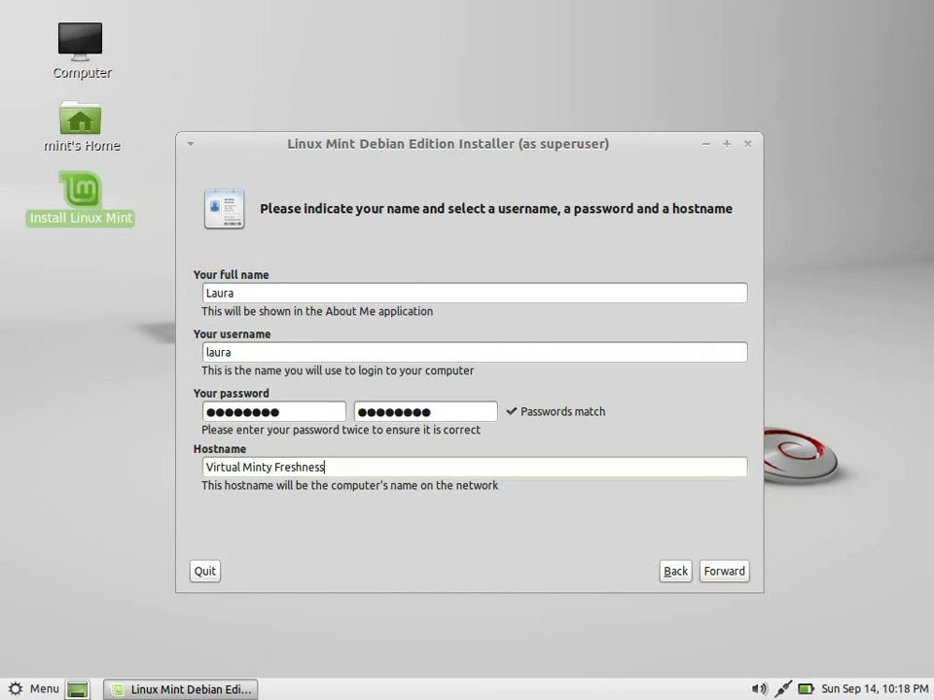
pyautogui.press('BackSpace')
pyautogui.press('BackSpace')
pyautogui.press('BackSpace')
pyautogui.press('BackSpace')
pyautogui.press('BackSpace')
pyautogui.press('BackSpace')
pyautogui.press('BackSpace')
pyautogui.press('BackSpace')
pyautogui.press('BackSpace')
pyautogui.press('BackSpace')
pyautogui.press('BackSpace')
pyautogui.press('BackSpace')
pyautogui.press('BackSpace')
pyautogui.press('BackSpace')
pyautogui.press('BackSpace')
pyautogui.press('BackSpace')
pyautogui.press('BackSpace')
pyautogui.press('BackSpace')
pyautogui.press('BackSpace')
pyautogui.press('BackSpace')
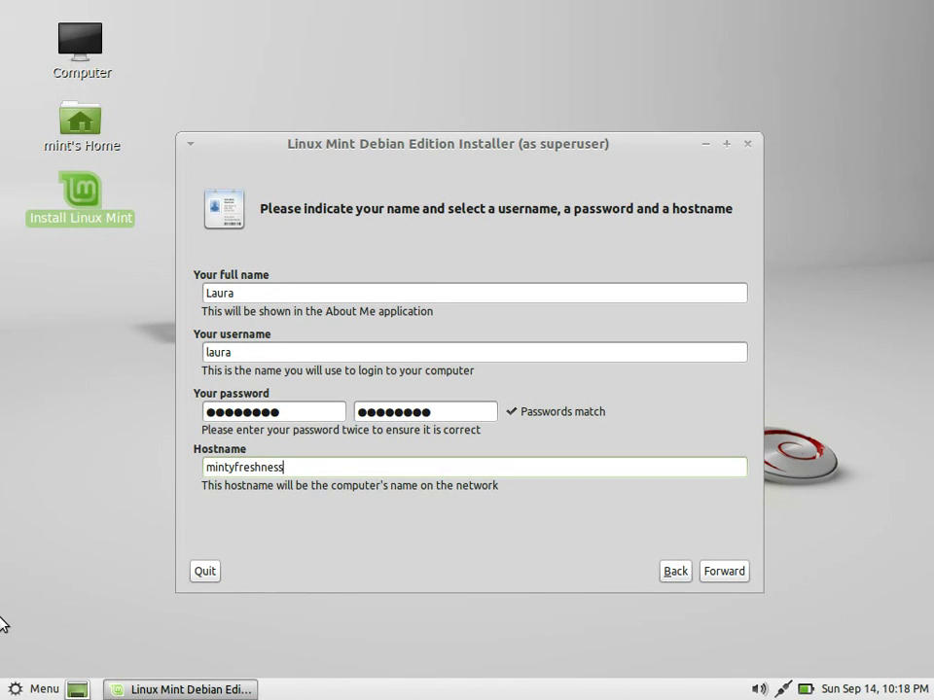
pyautogui.click(736, 574)
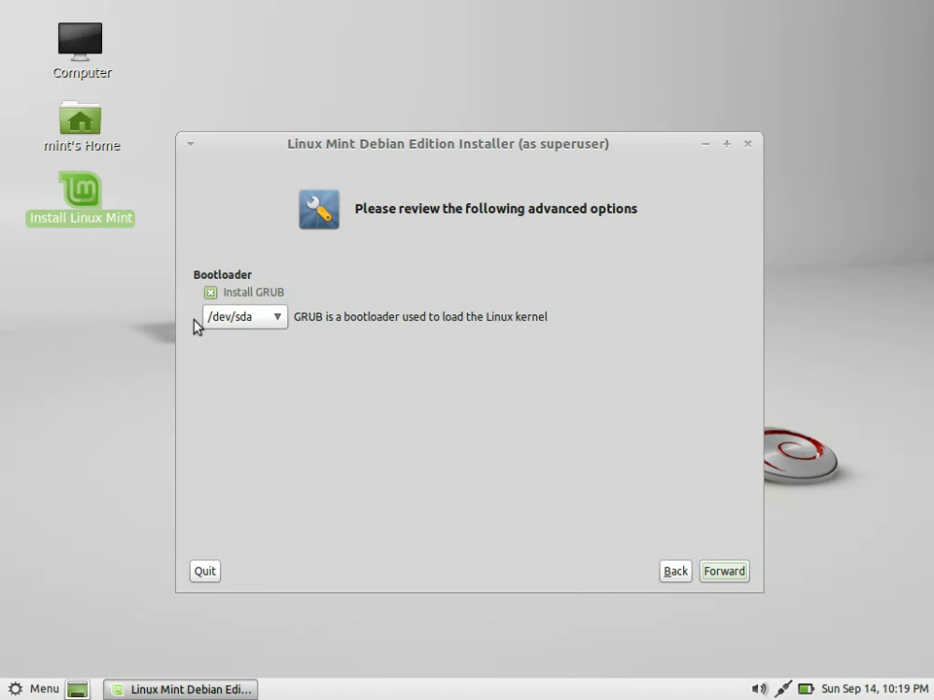
# - Keep /dev/sda as the GRUB bootloader location, accept the summary and start the installation
pyautogui.click(245, 326)
pyautogui.click(249, 319)
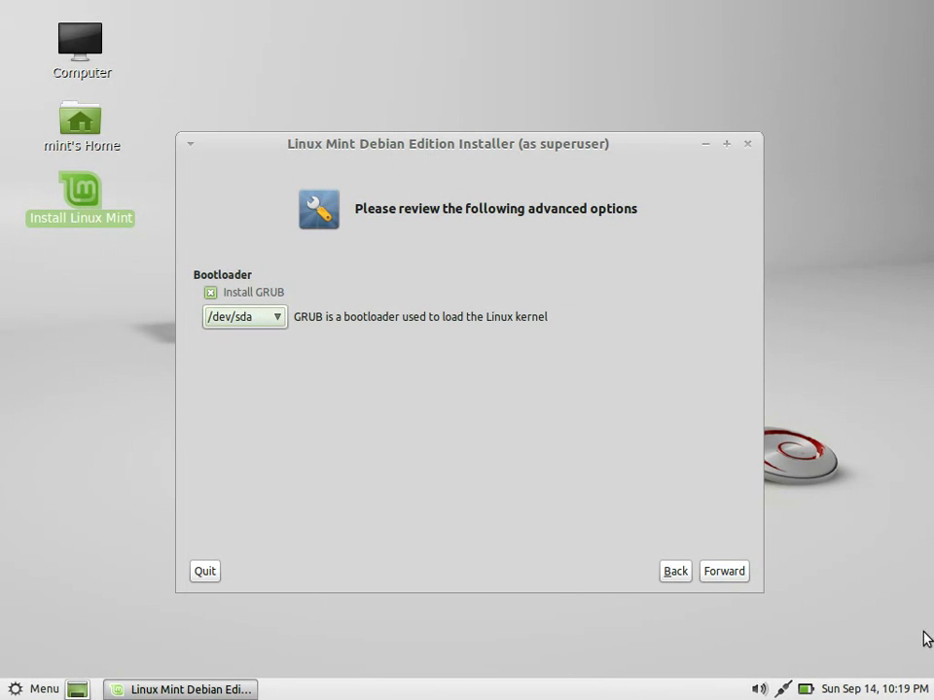
pyautogui.click(716, 570)
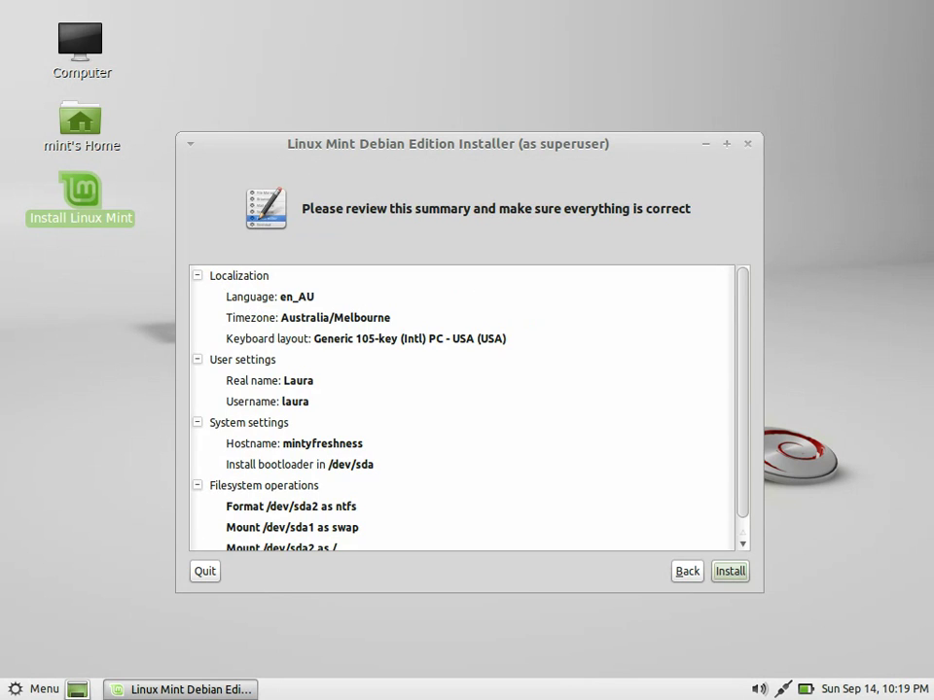
pyautogui.click(730, 573)
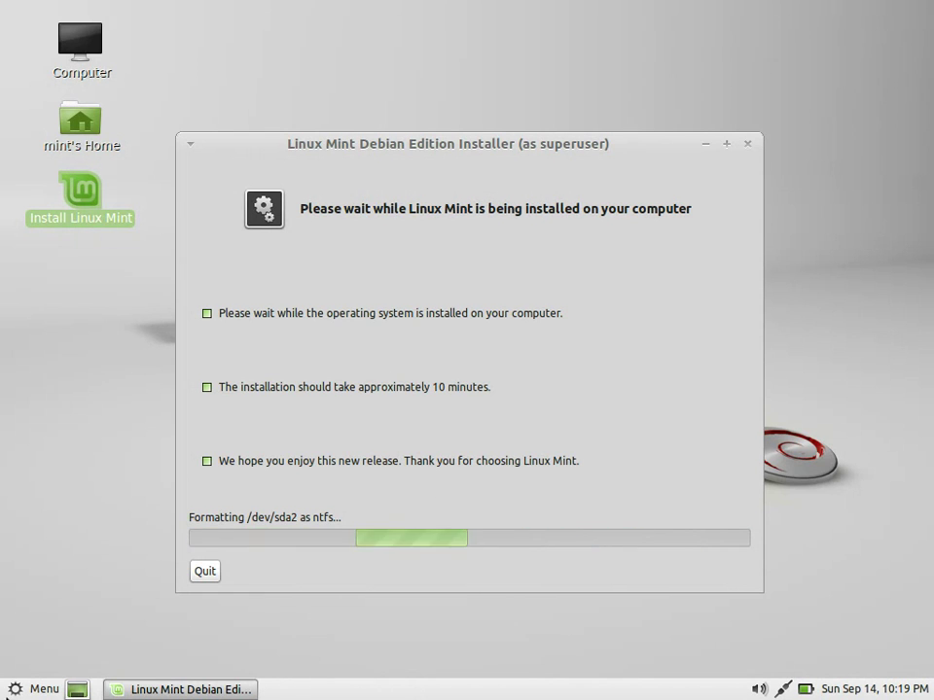
# - Browse the full list of installed applications and open Desktop Settings
pyautogui.click(14, 688)
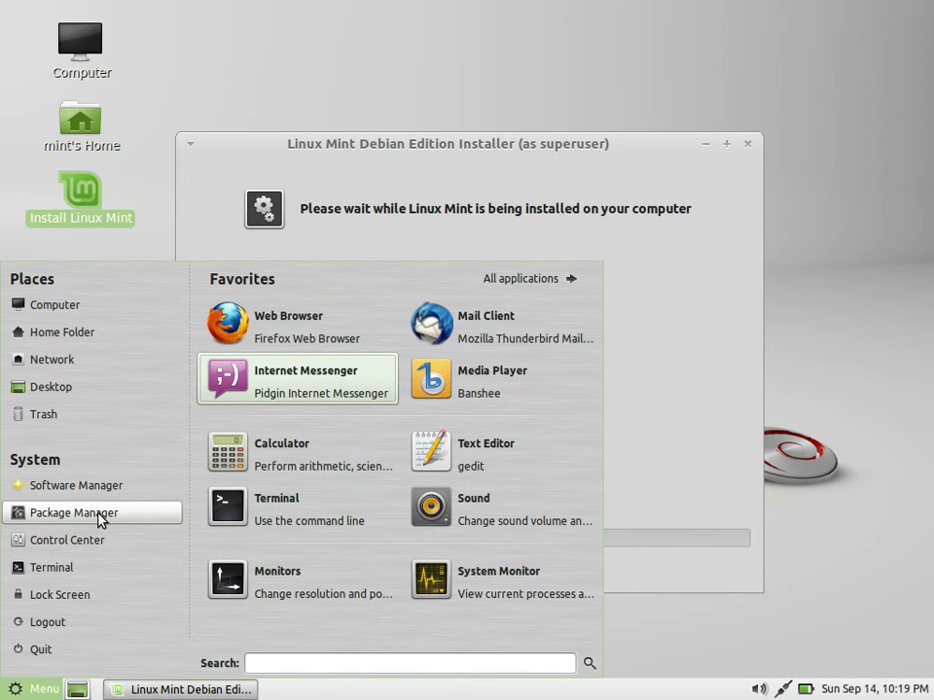
pyautogui.click(559, 278)
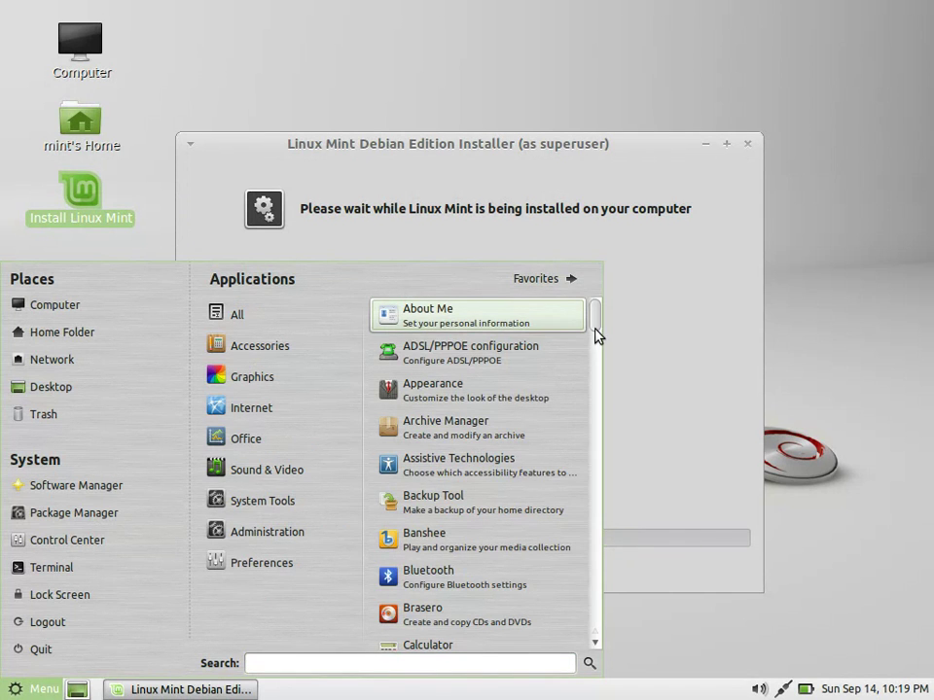
pyautogui.scroll(-2, 598, 317)
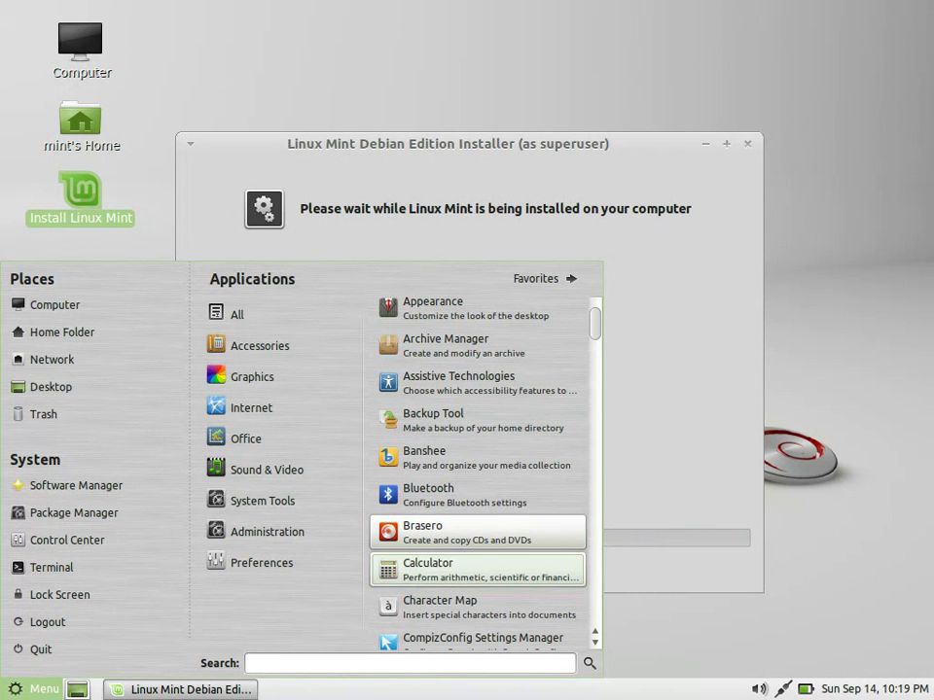
pyautogui.scroll(-1, 477, 562)
pyautogui.scroll(-3, 476, 584)
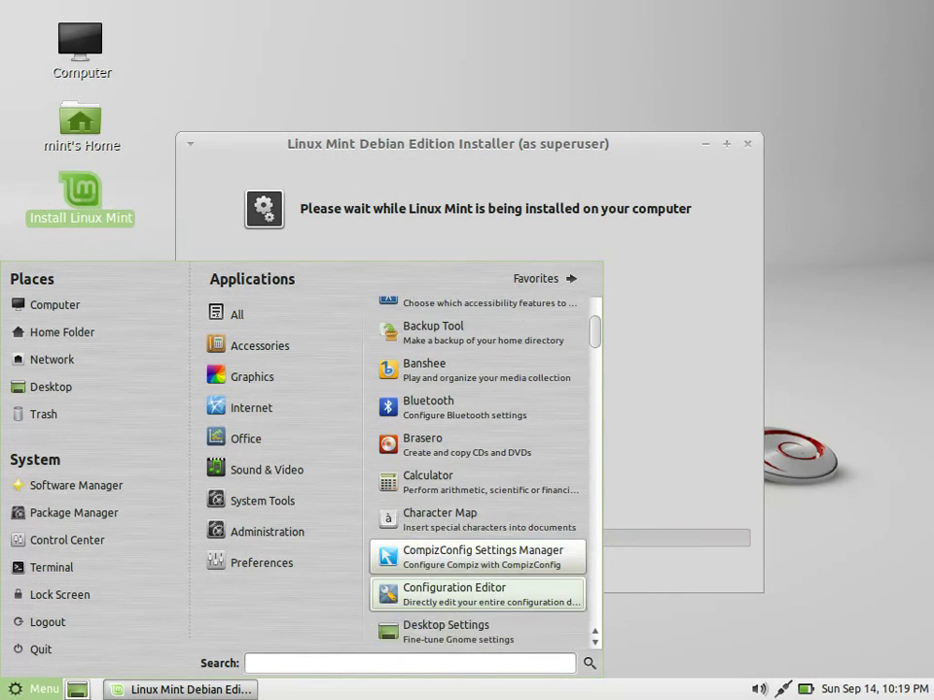
pyautogui.press('Escape')
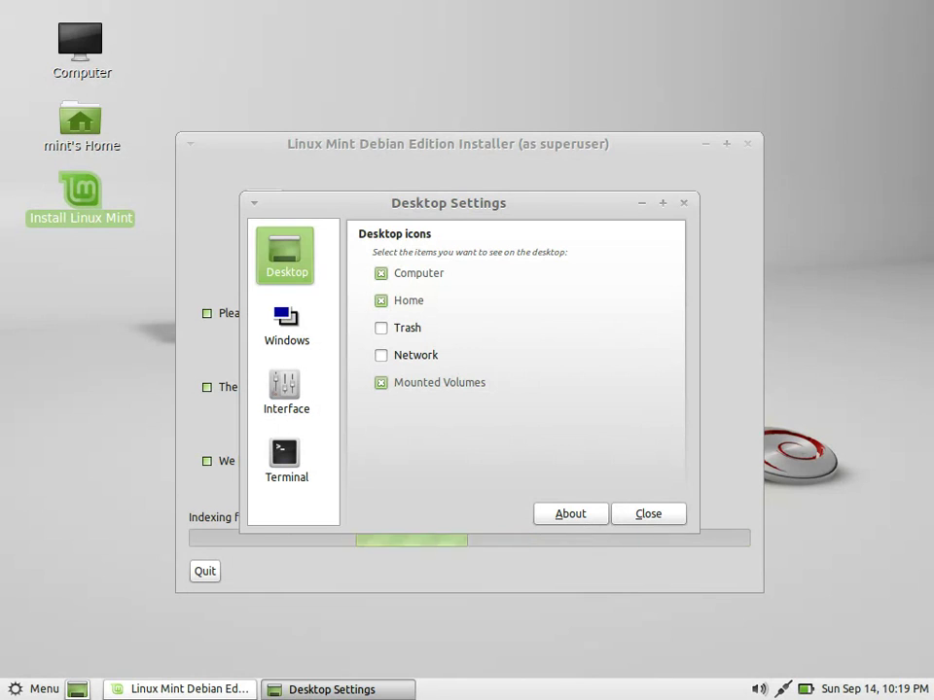
# - Look through the Windows, Interface and Terminal categories of the desktop settings and close the window
pyautogui.press('Down')
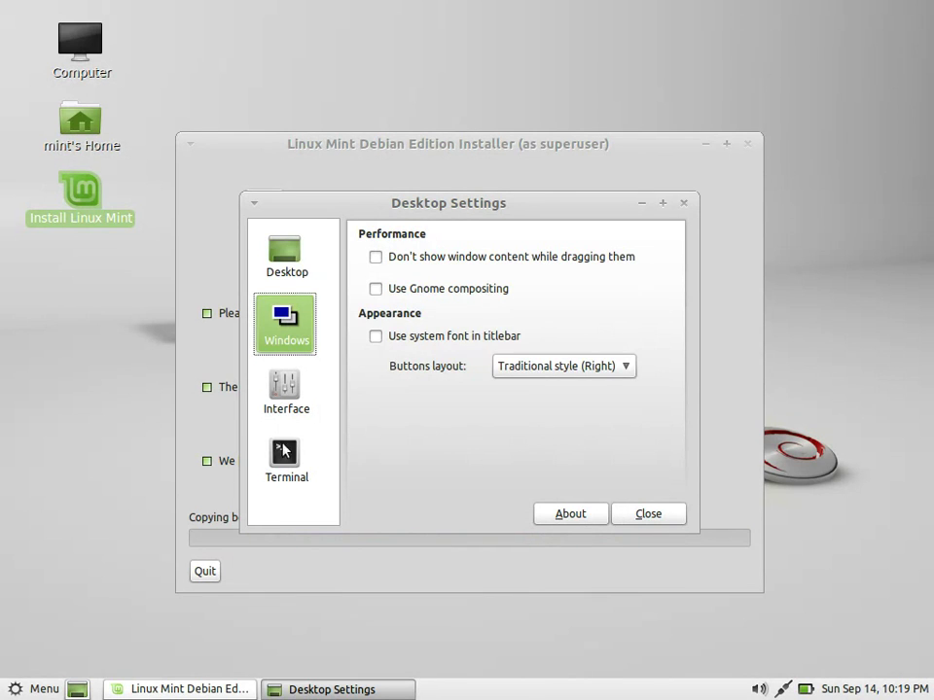
pyautogui.click(214, 383)
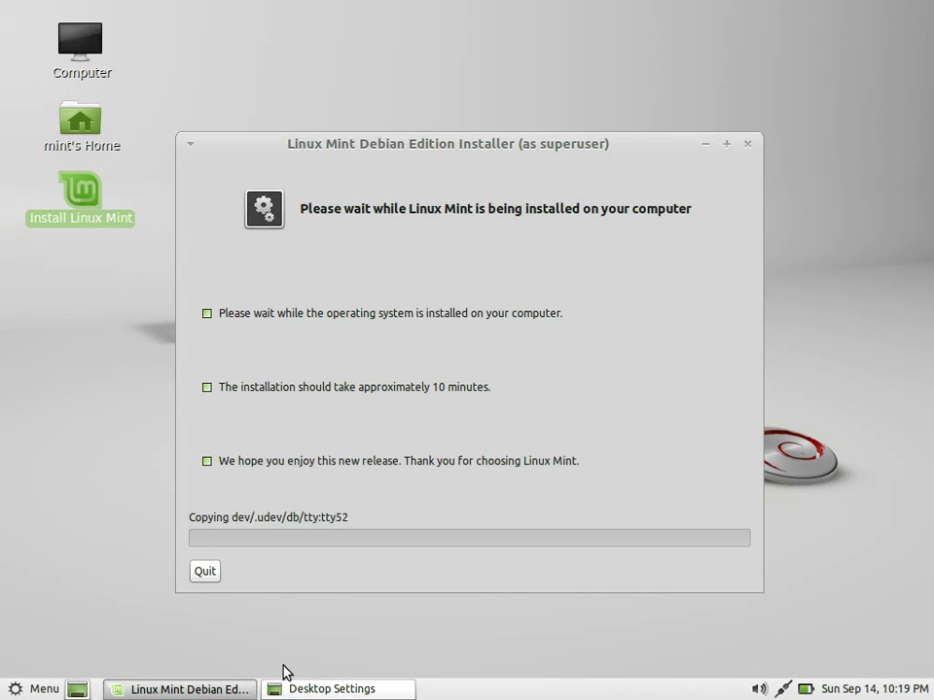
pyautogui.click(307, 690)
pyautogui.click(305, 429)
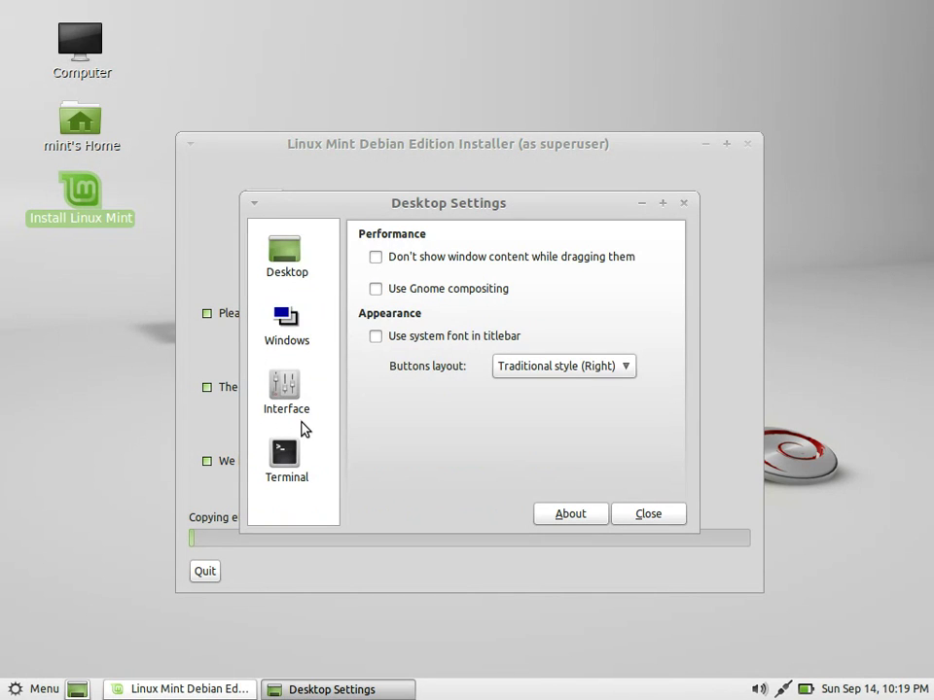
pyautogui.click(301, 408)
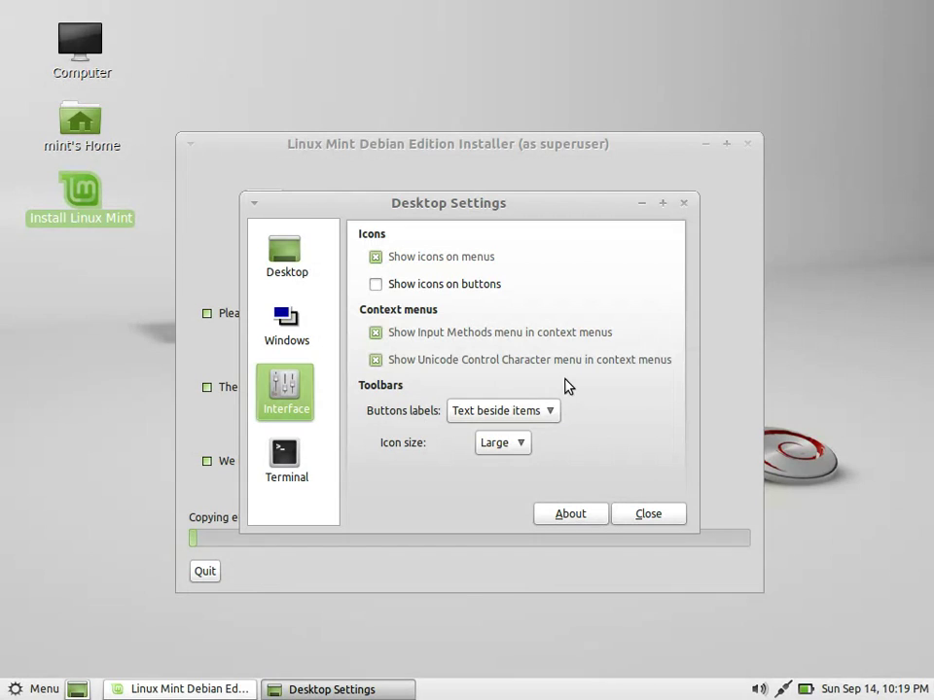
pyautogui.click(285, 457)
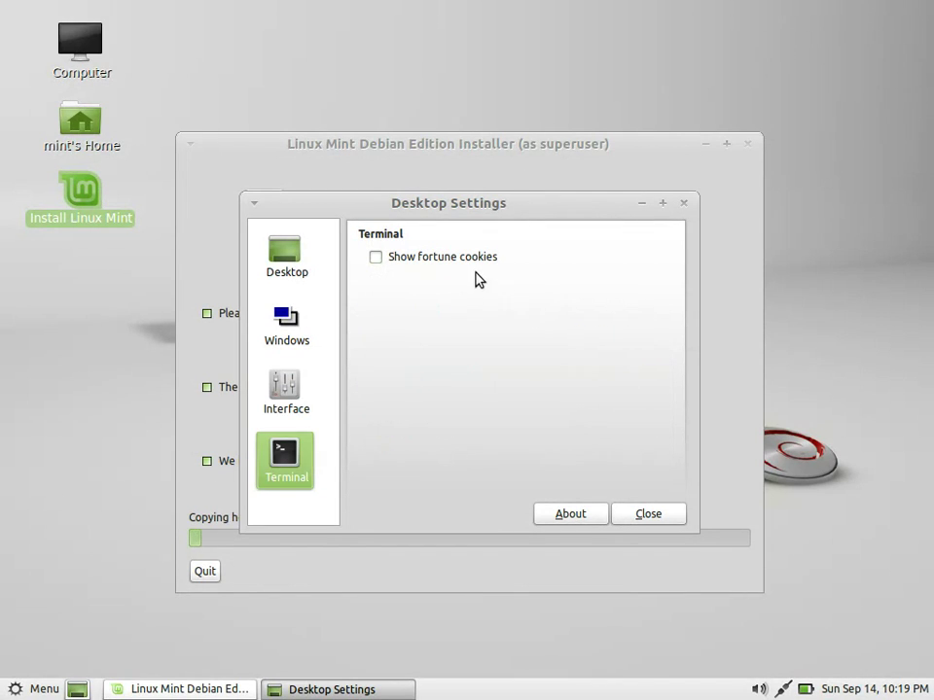
pyautogui.click(646, 512)
# - Open a terminal window and run the command hello
pyautogui.press('super')
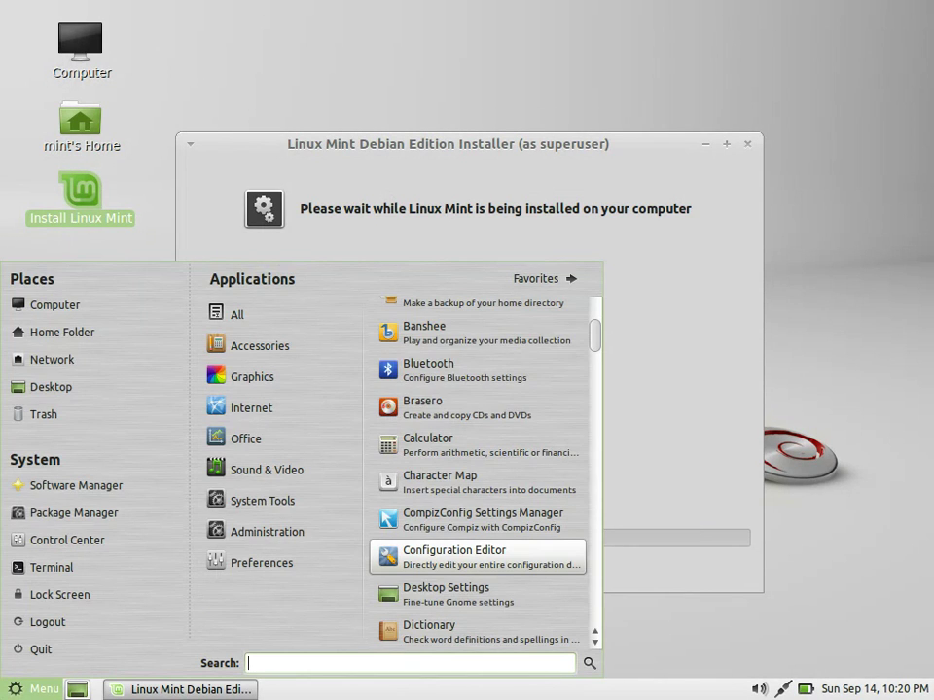
pyautogui.click(33, 543)
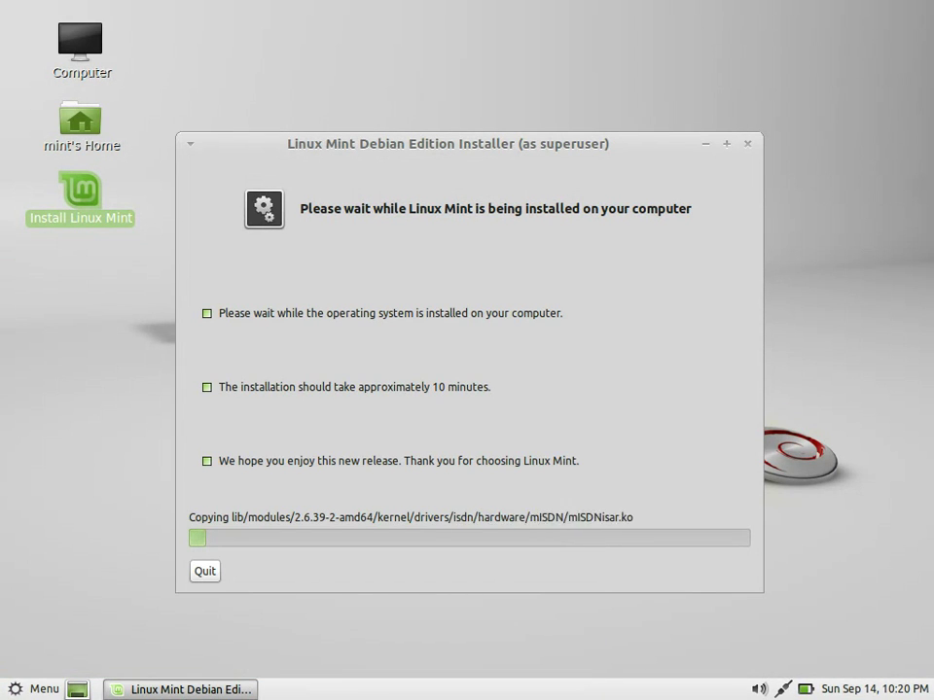
pyautogui.hotkey('ctrl', 'alt', 't')
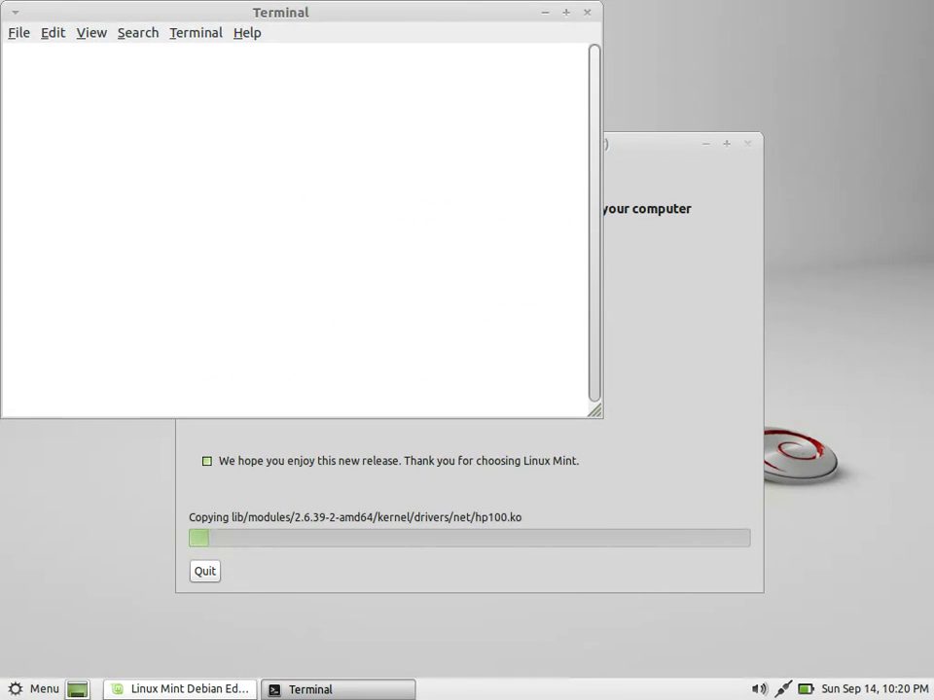
pyautogui.write('hello')
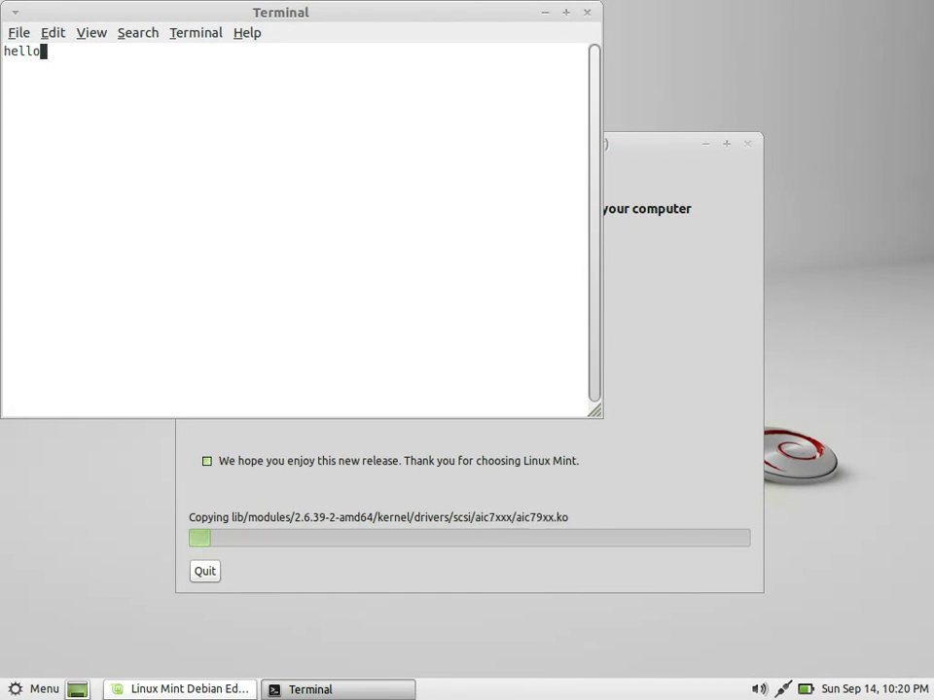
pyautogui.press('Return')
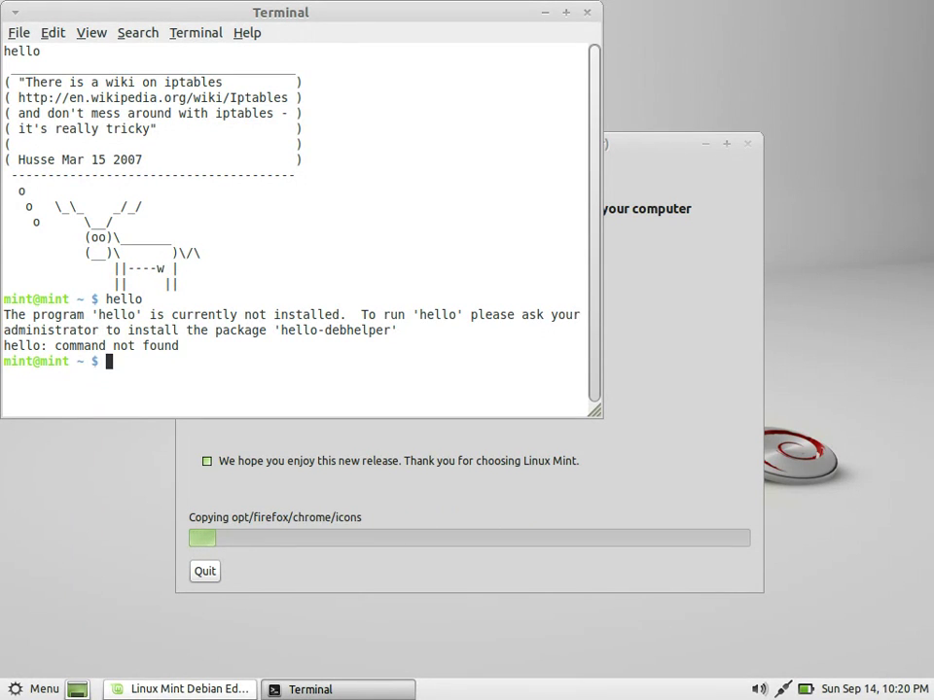
# - Run the help command and look through the list of shell commands
pyautogui.write('help')
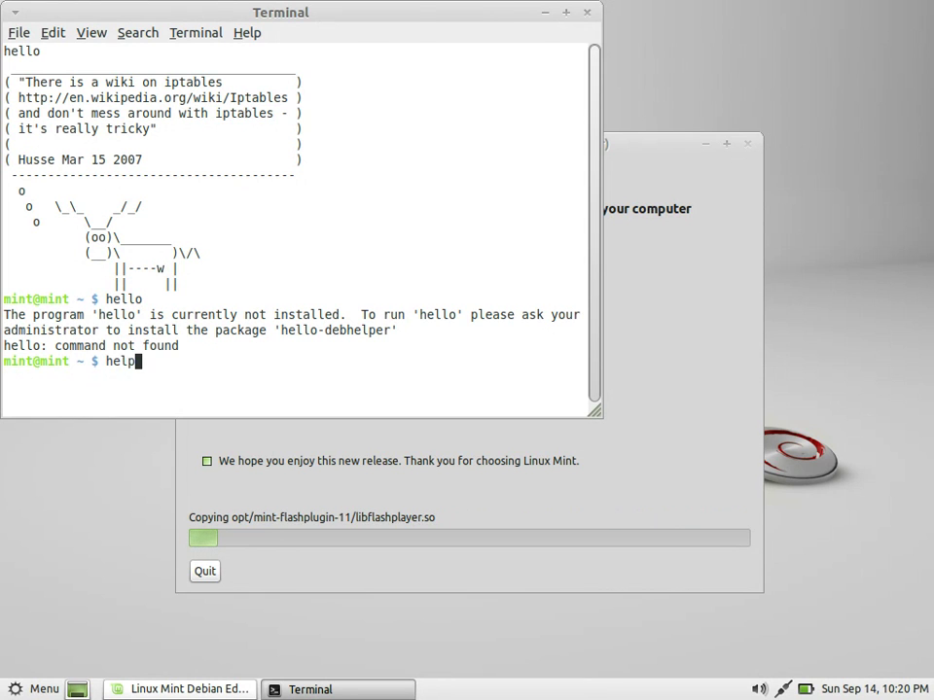
pyautogui.press('Return')
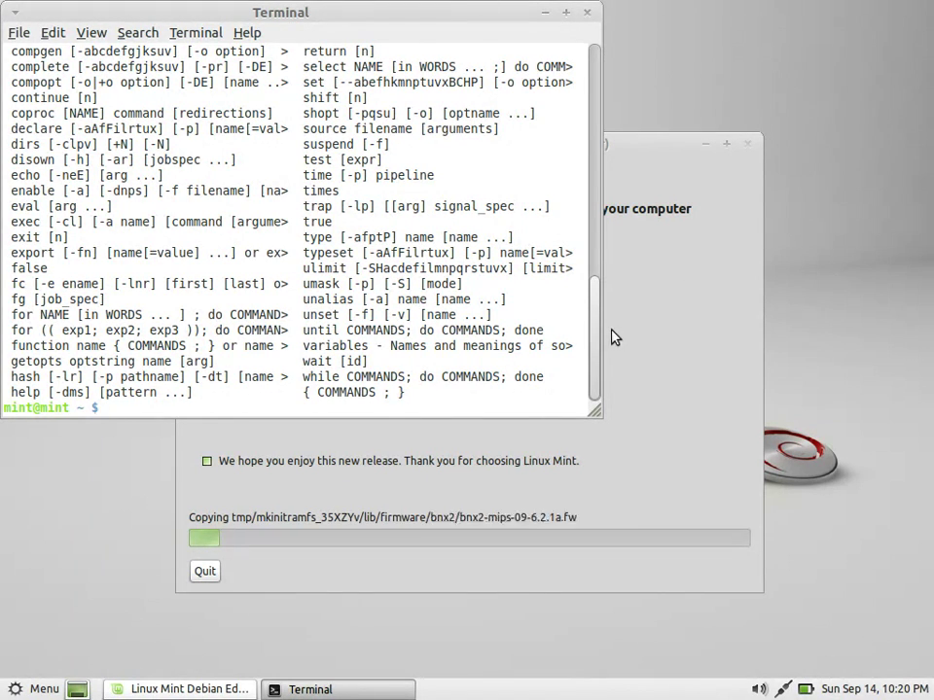
pyautogui.moveTo(598, 330); pyautogui.dragTo(599, 181)
pyautogui.hotkey('shift', 'End')
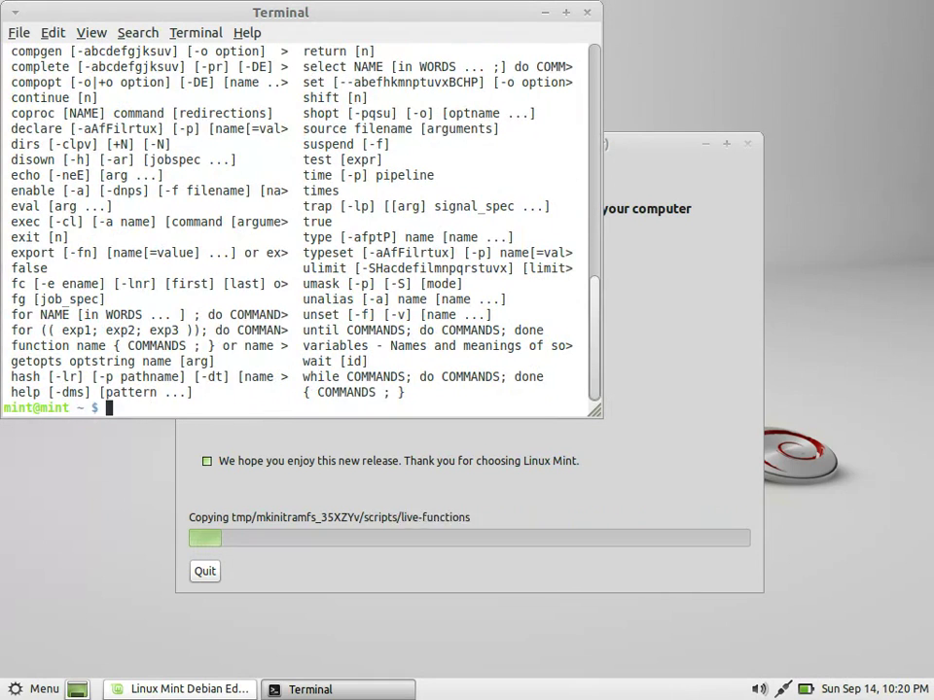
# - Ping 127.0.0.0 from the terminal and try to run -b as a separate command
pyautogui.write('pin g')
pyautogui.press('BackSpace')
pyautogui.press('BackSpace')
pyautogui.write('g 127.0.0')
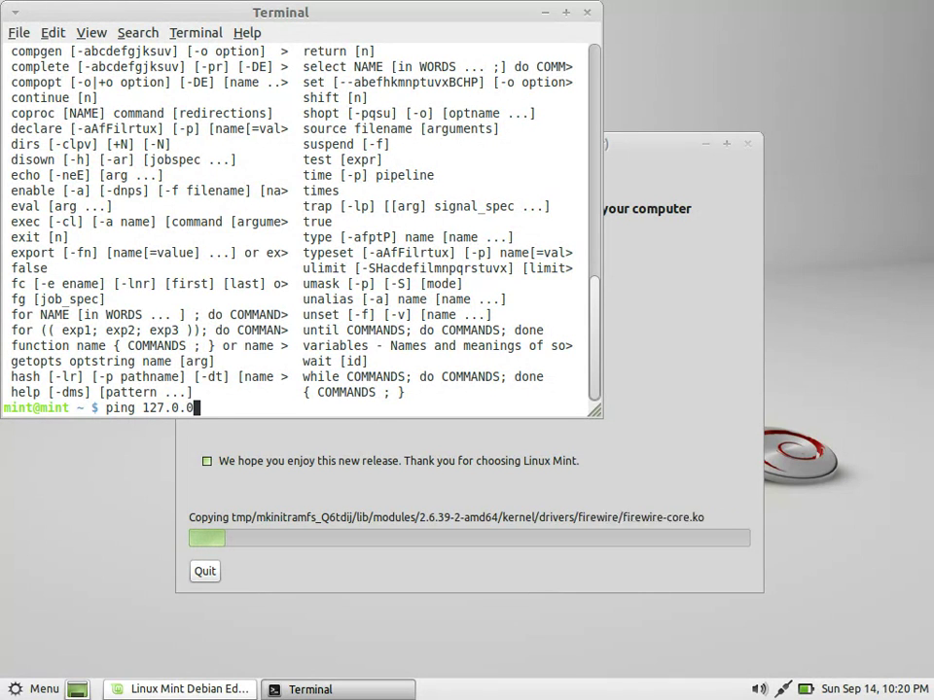
pyautogui.write('.0')
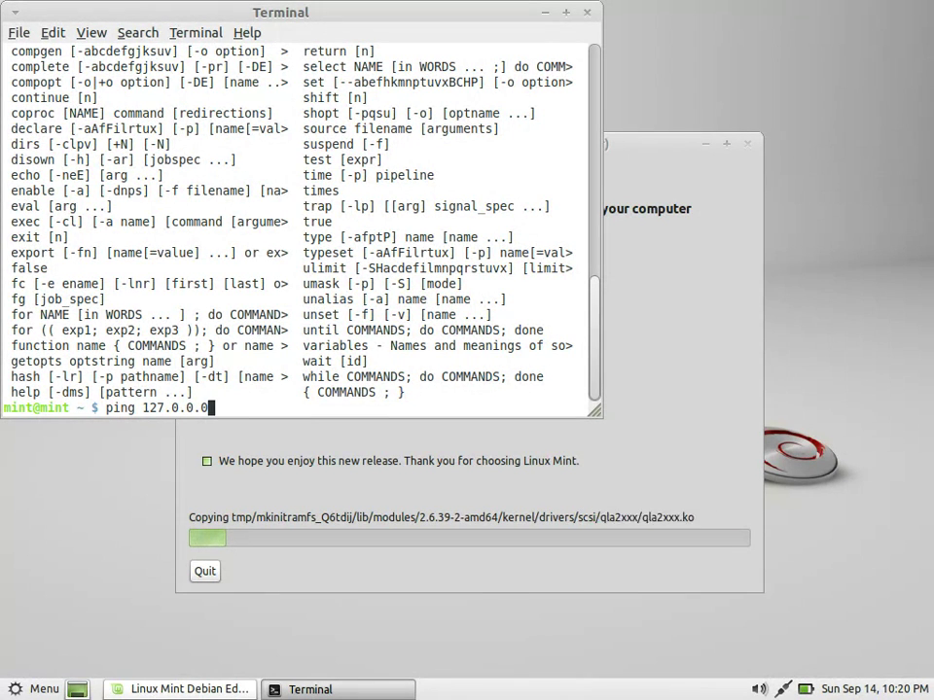
pyautogui.press('Return')
pyautogui.write('-b')
pyautogui.press('Return')
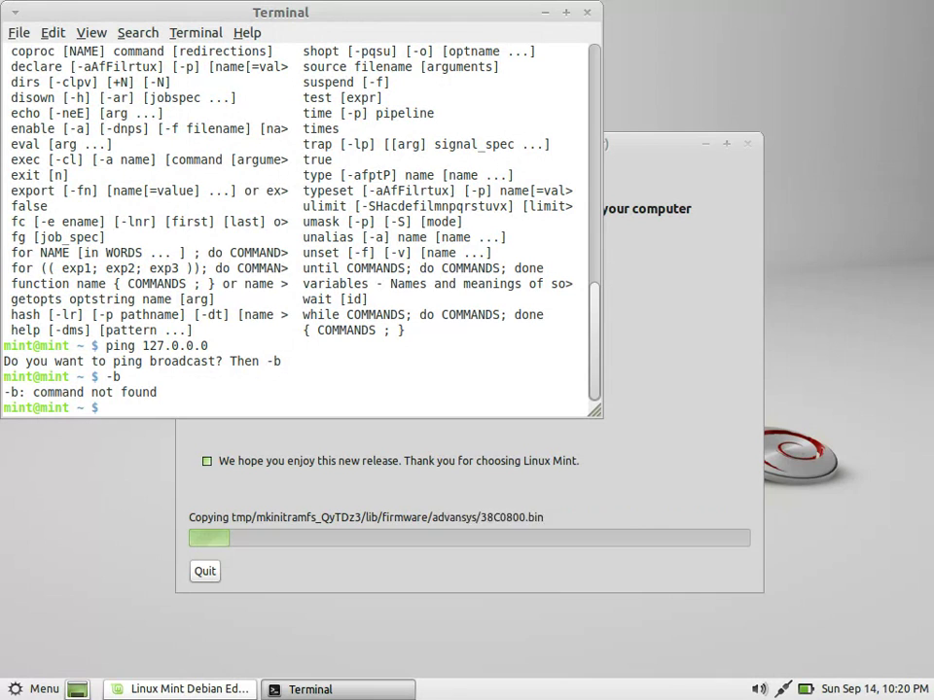
# - Ping 127.0.0.0 from the terminal with the -b option
pyautogui.write('ping 12')
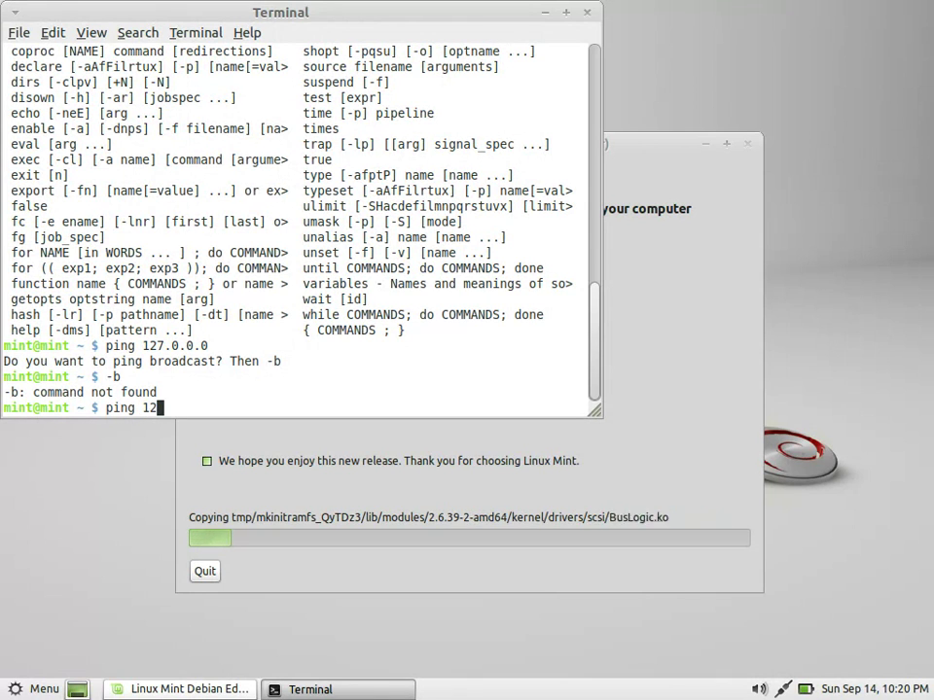
pyautogui.write('7.0.')
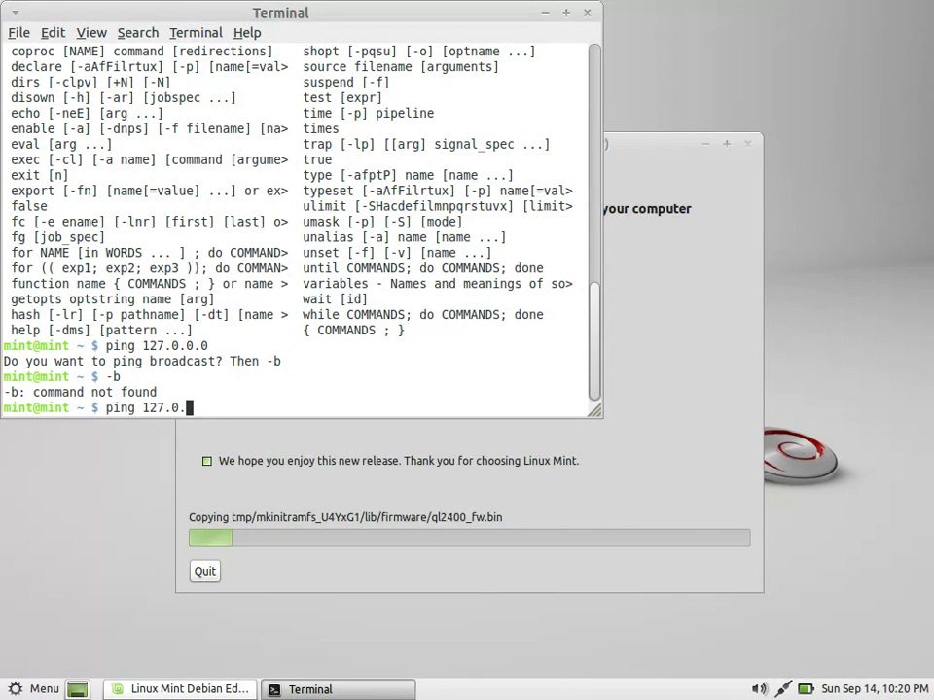
pyautogui.write('0.0 -')
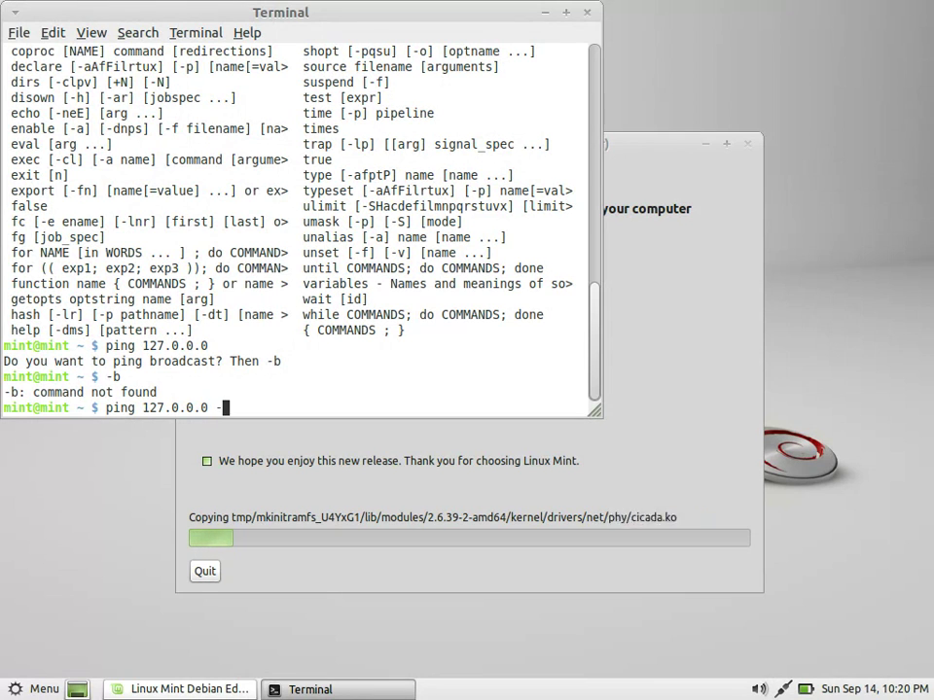
pyautogui.write('b')
pyautogui.press('Return')
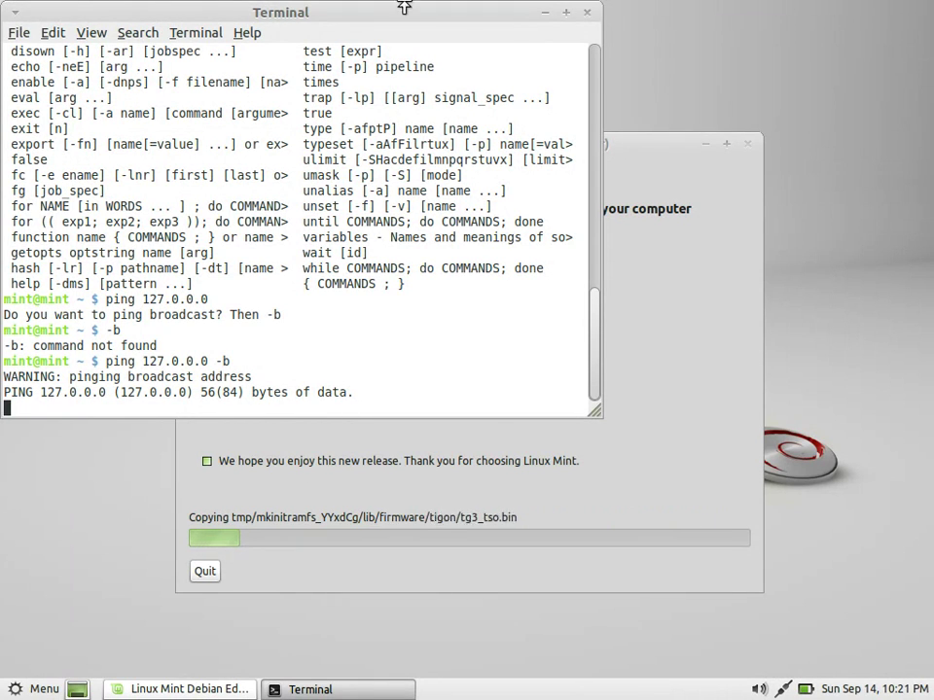
# - Maximize the terminal window and enter the line "Oh. I hope this doesn't format the whole drive... :s" while the ping runs
pyautogui.click(566, 14)
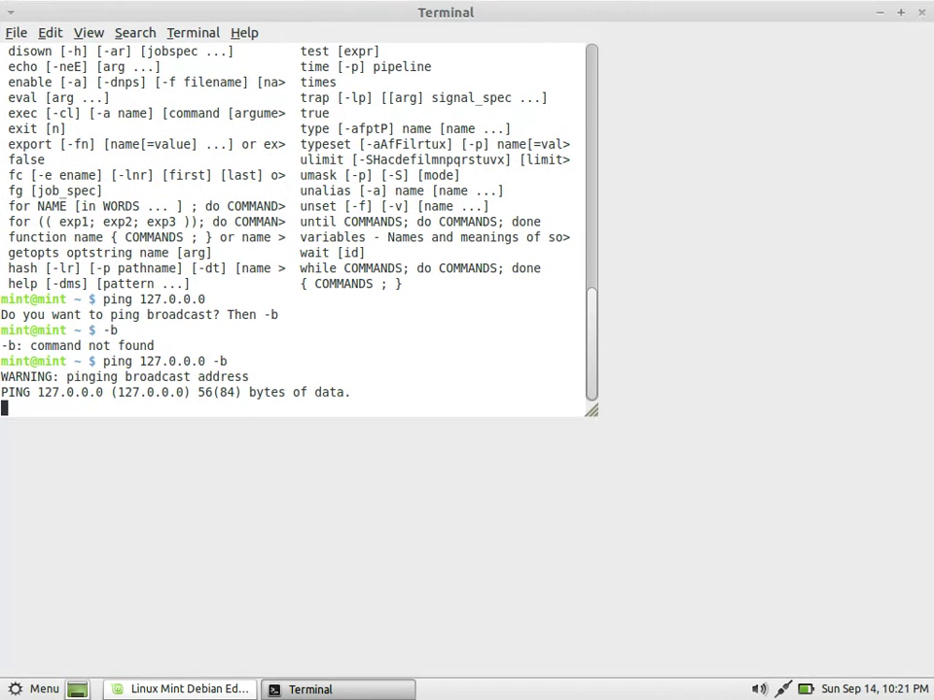
pyautogui.write('o')
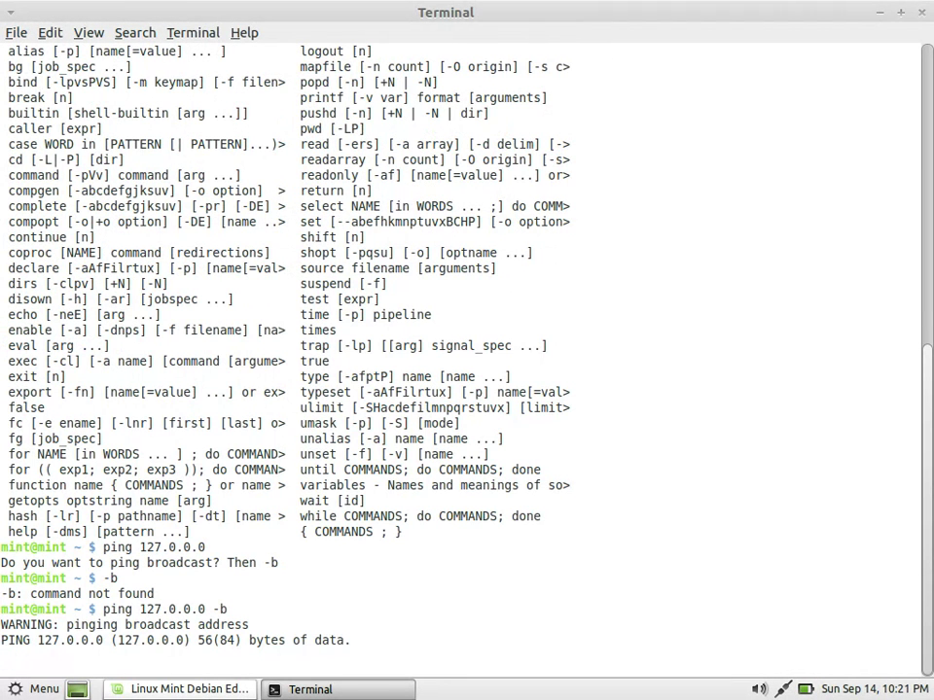
pyautogui.press('Return')
pyautogui.press('Return')
pyautogui.write('Oh. I hope this does')
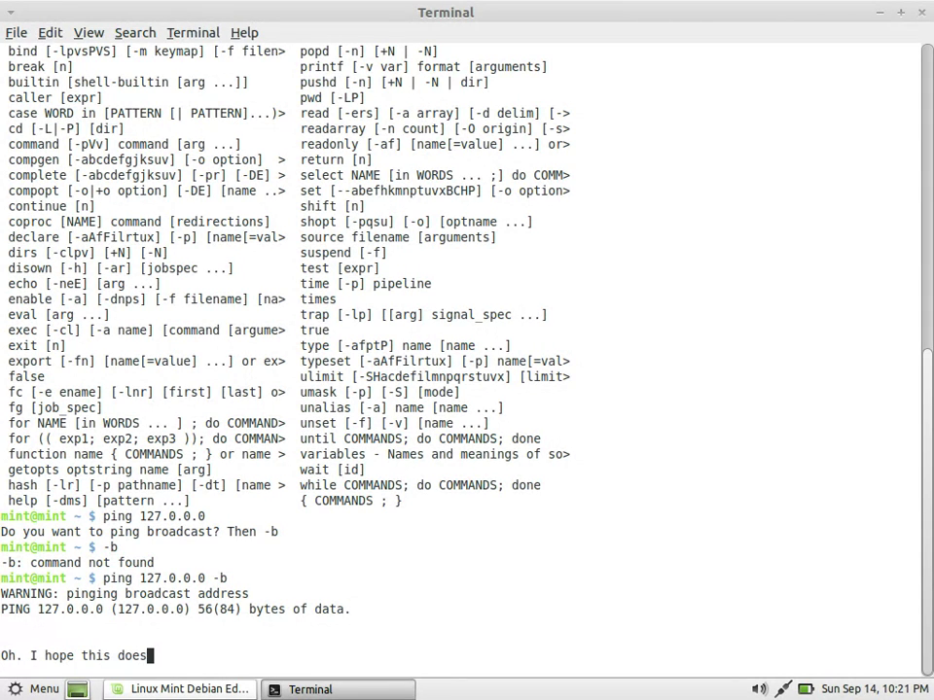
pyautogui.write("n't fomrat")
pyautogui.press('BackSpace')
pyautogui.press('BackSpace')
pyautogui.write('rt')
pyautogui.press('BackSpace')
pyautogui.write('mat t')
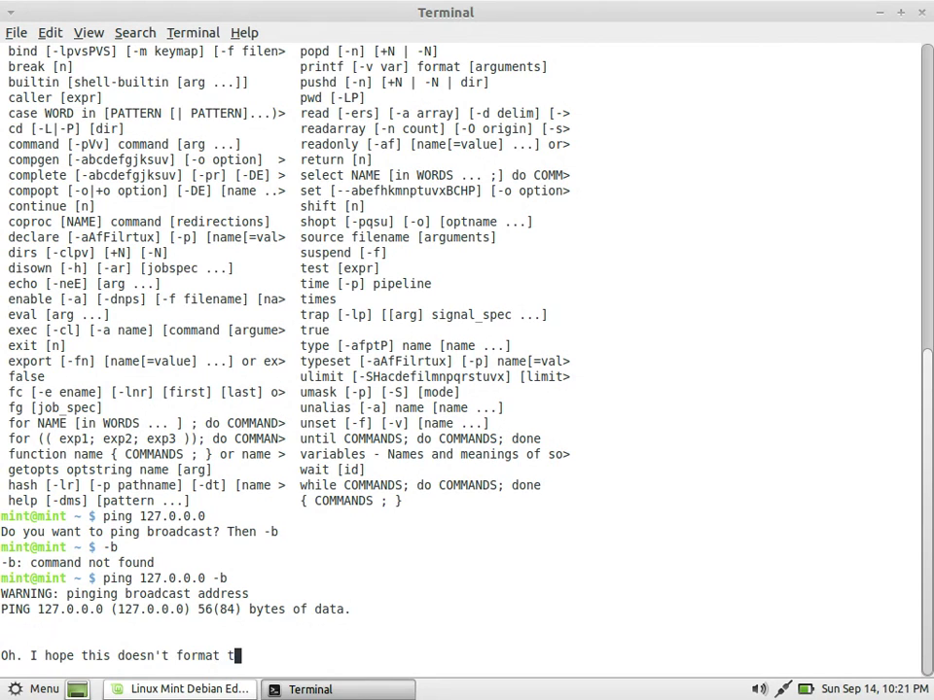
pyautogui.write('he whole drive...')
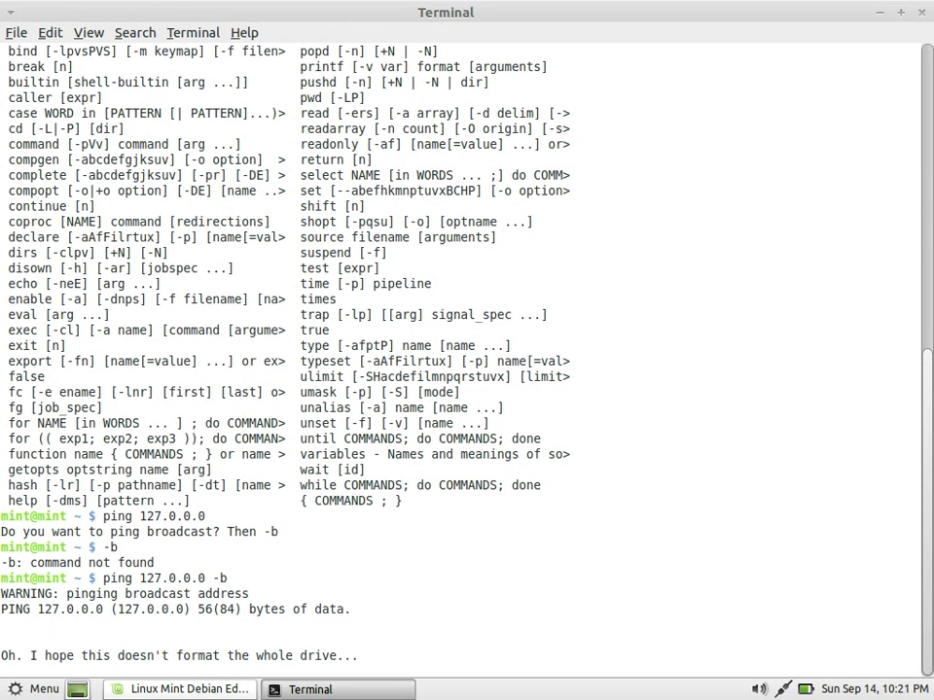
pyautogui.write('I')
pyautogui.press('BackSpace')
pyautogui.write(':s')
pyautogui.press('Return')
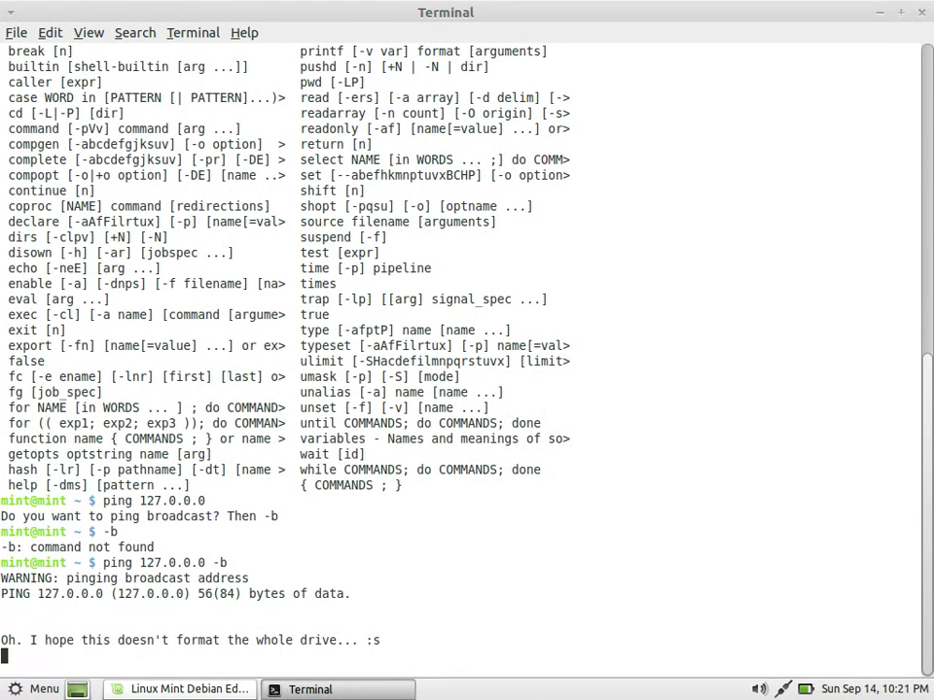
# - Restore the terminal window to its smaller size and close it, killing the running ping
pyautogui.click(901, 10)
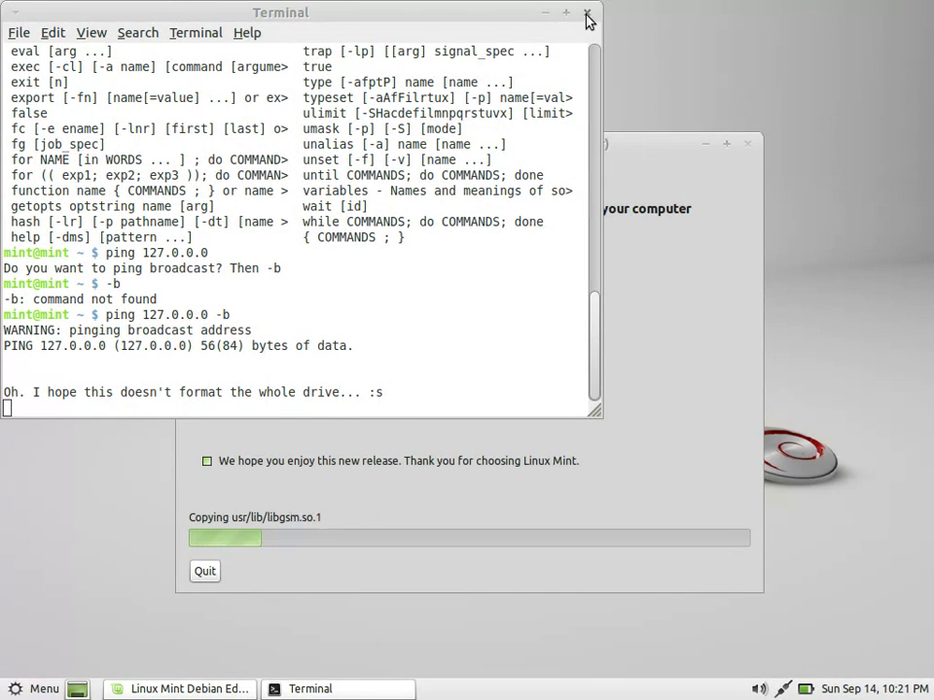
pyautogui.hotkey('alt', 'F4')
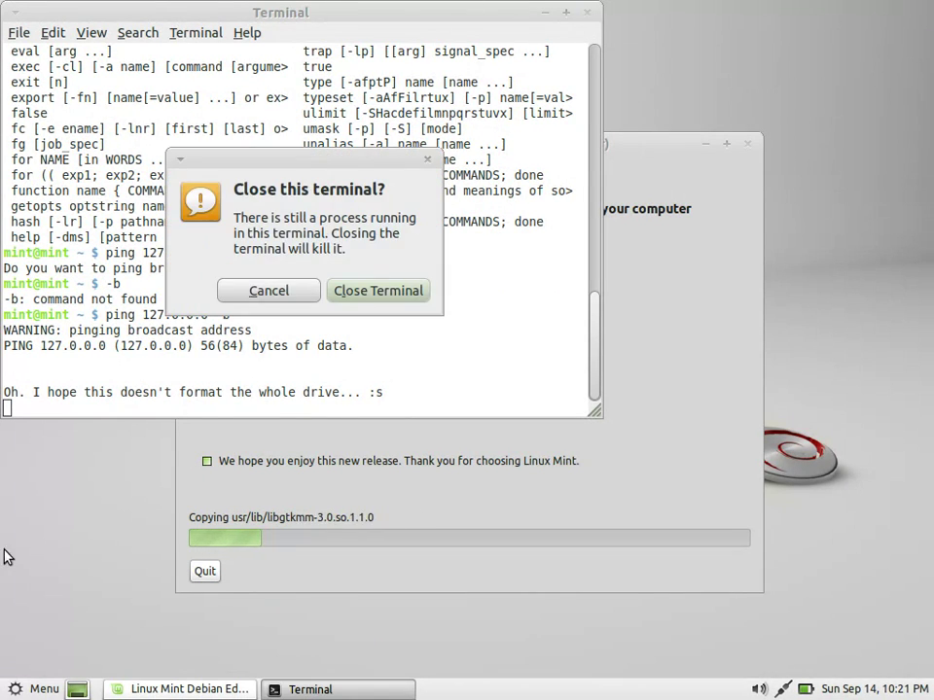
pyautogui.press('Return')
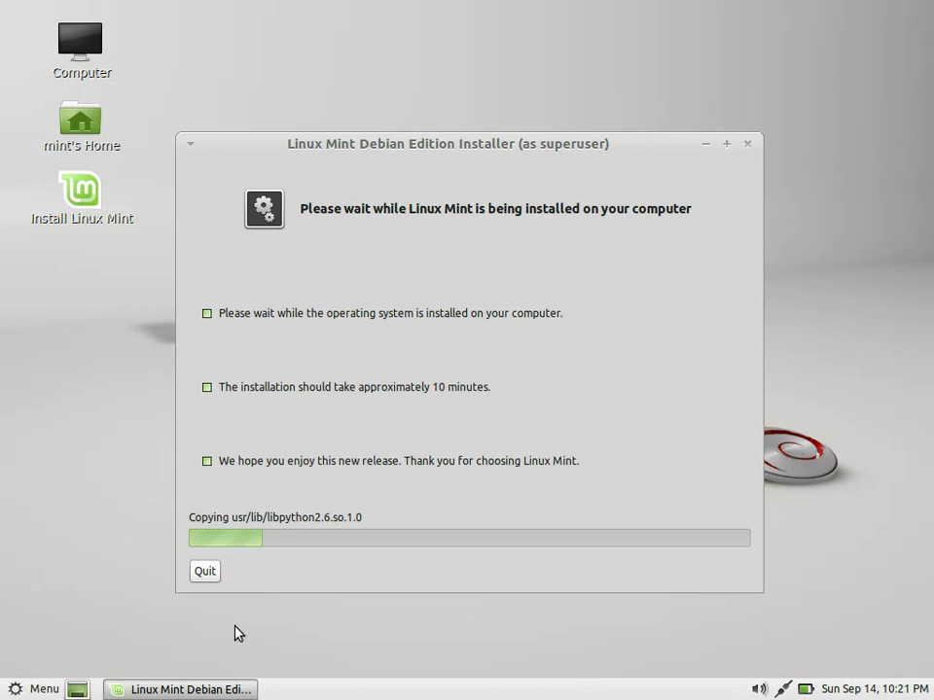
# - Show the clock's calendar, then look through the General, Locations and Weather pages of its preferences
pyautogui.click(875, 689)
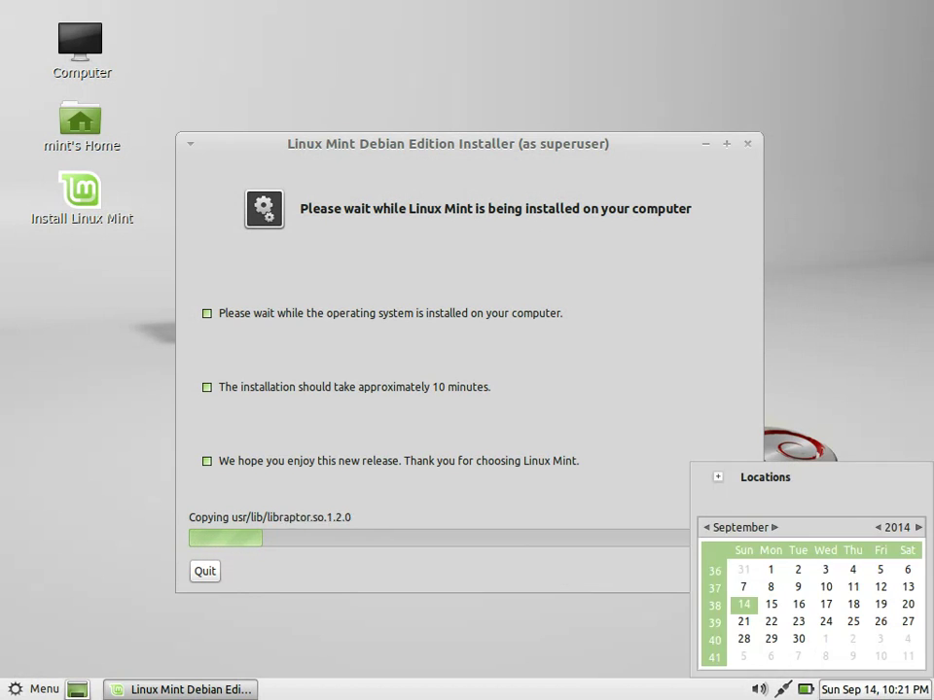
pyautogui.rightClick(900, 691)
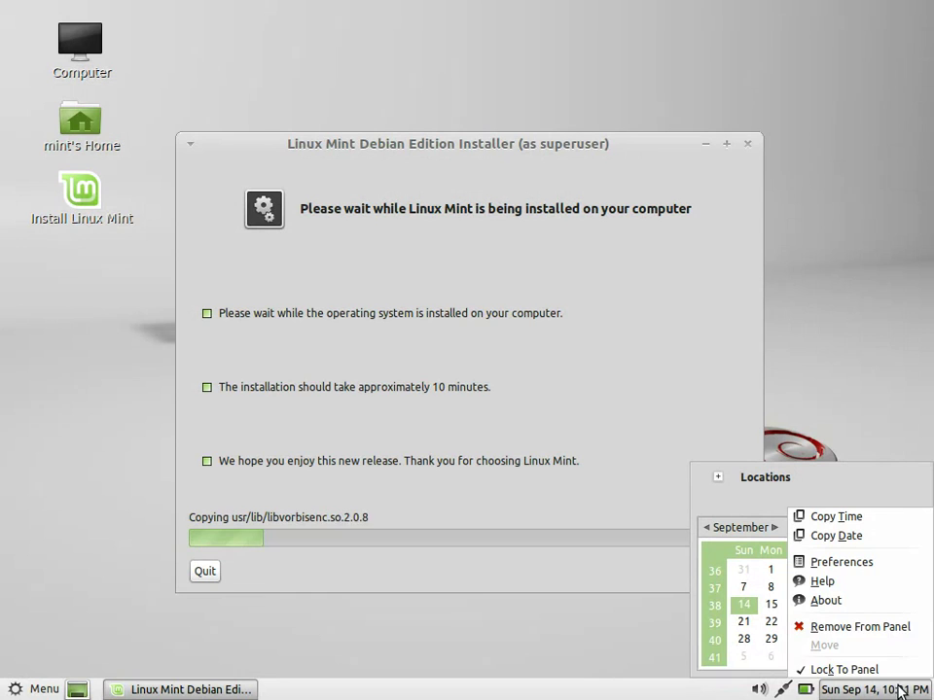
pyautogui.click(838, 562)
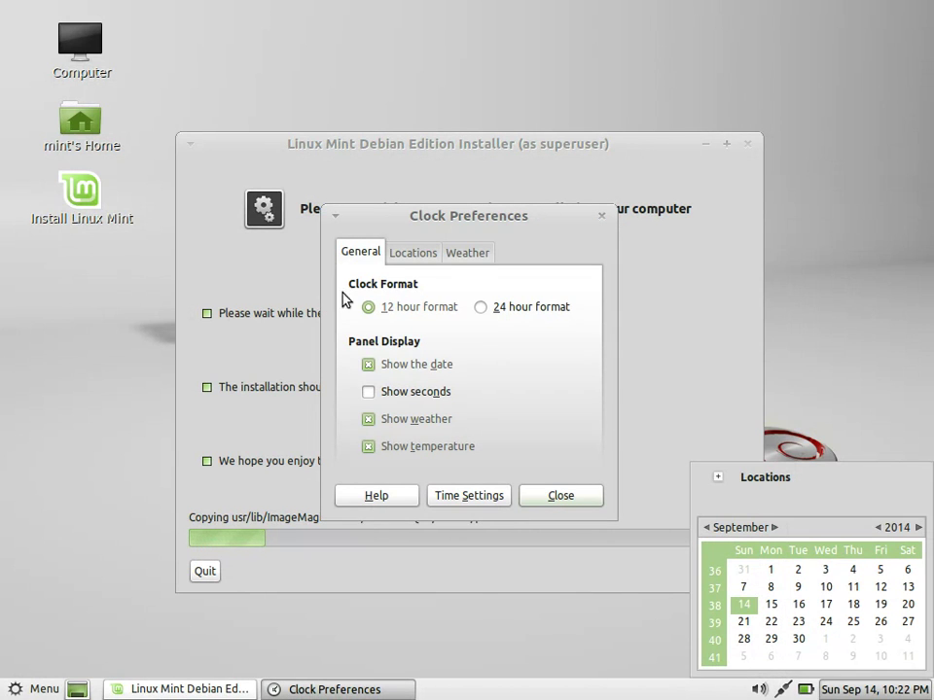
pyautogui.click(405, 249)
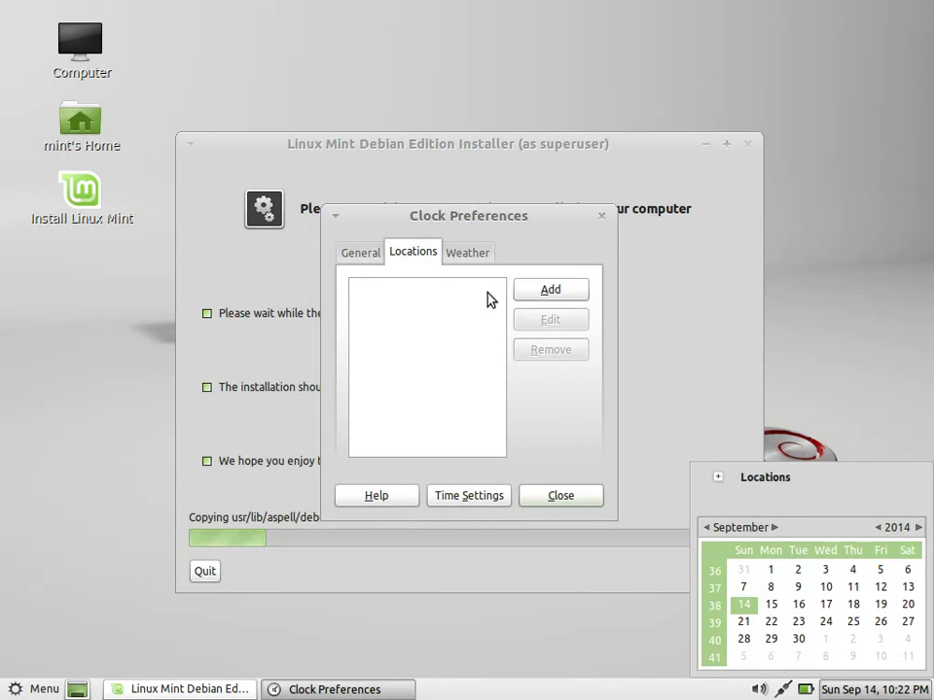
pyautogui.click(467, 255)
pyautogui.click(420, 251)
# - Turn the hour back to 8 on September 13, 2014 in the time settings and apply it as system time
pyautogui.click(465, 496)
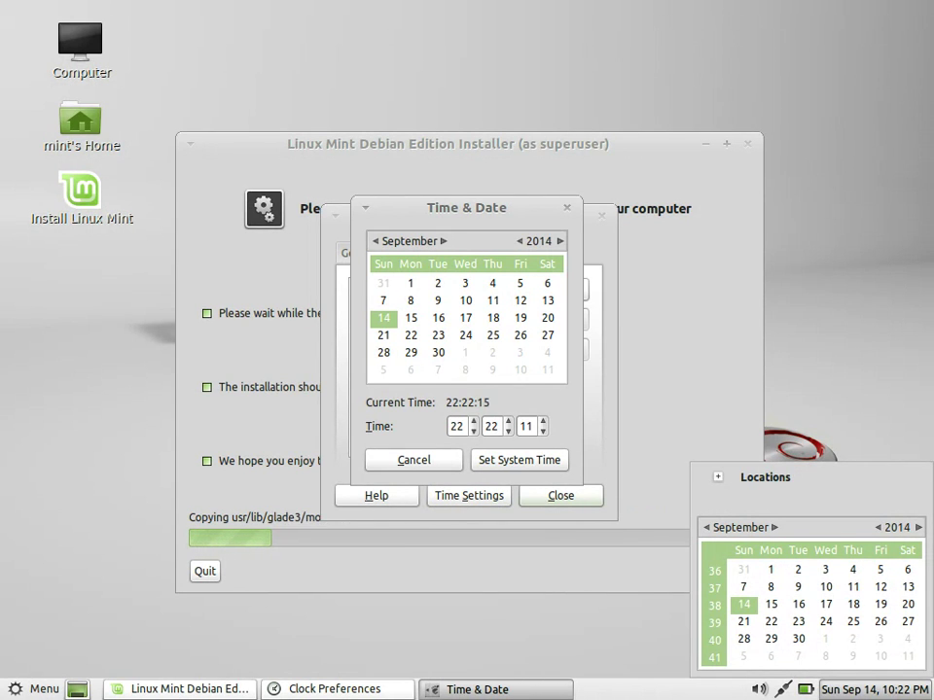
pyautogui.scroll(1, 459, 428)
pyautogui.press('Down')
pyautogui.press('Down')
pyautogui.press('Down')
pyautogui.press('Down')
pyautogui.press('Down')
pyautogui.press('Down')
pyautogui.press('Down')
pyautogui.press('Down')
pyautogui.press('Down')
pyautogui.press('Down')
pyautogui.press('Down')
pyautogui.press('Down')
pyautogui.press('Down')
pyautogui.press('Down')
pyautogui.press('Down')
pyautogui.press('Down')
pyautogui.press('Down')
pyautogui.press('Down')
pyautogui.press('Down')
pyautogui.press('Down')
pyautogui.press('Down')
pyautogui.press('Down')
pyautogui.press('Down')
pyautogui.press('Down')
pyautogui.press('Down')
pyautogui.press('Down')
pyautogui.press('Down')
pyautogui.press('Down')
pyautogui.press('Down')
pyautogui.press('Down')
pyautogui.press('Down')
pyautogui.press('Down')
pyautogui.press('Down')
pyautogui.press('Down')
pyautogui.press('Down')
pyautogui.press('Down')
pyautogui.press('Down')
pyautogui.press('Down')
pyautogui.press('Down')
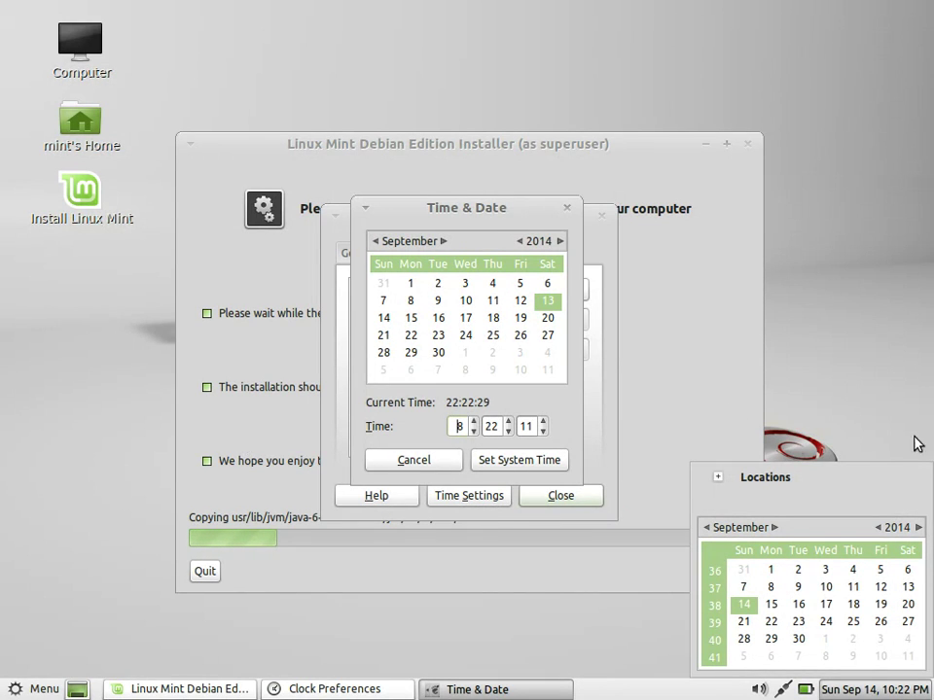
pyautogui.click(519, 460)
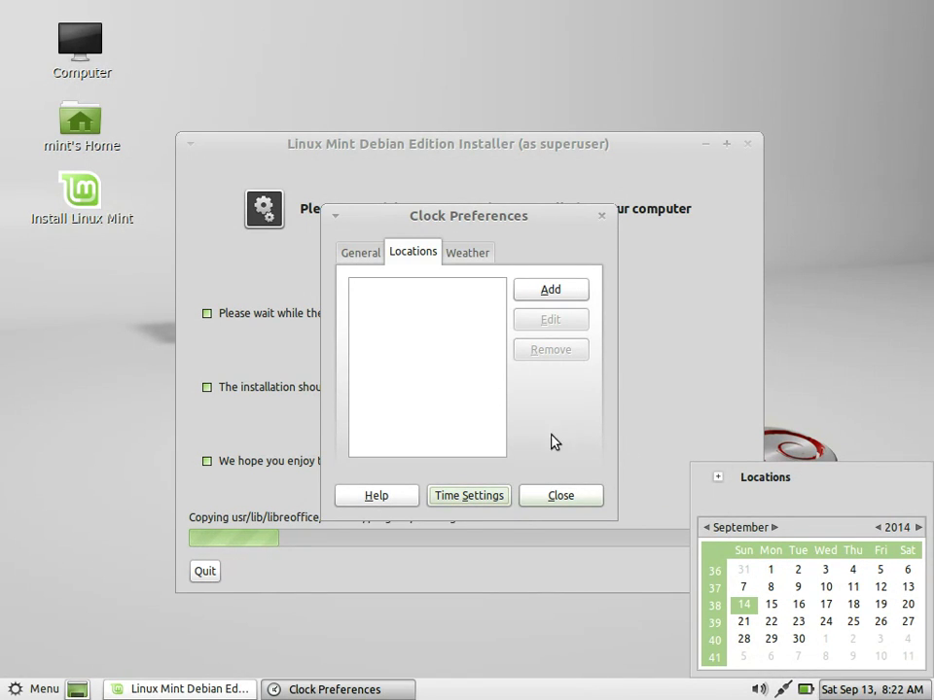
# - Set the system date to September 15, 2014 and close the clock preferences
pyautogui.click(460, 498)
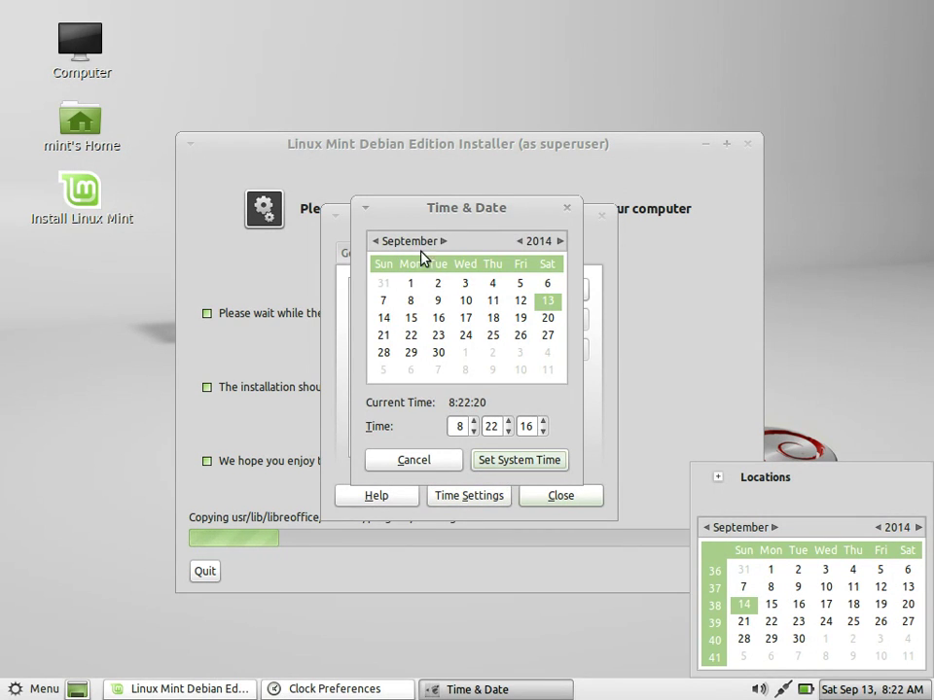
pyautogui.click(411, 318)
pyautogui.click(520, 460)
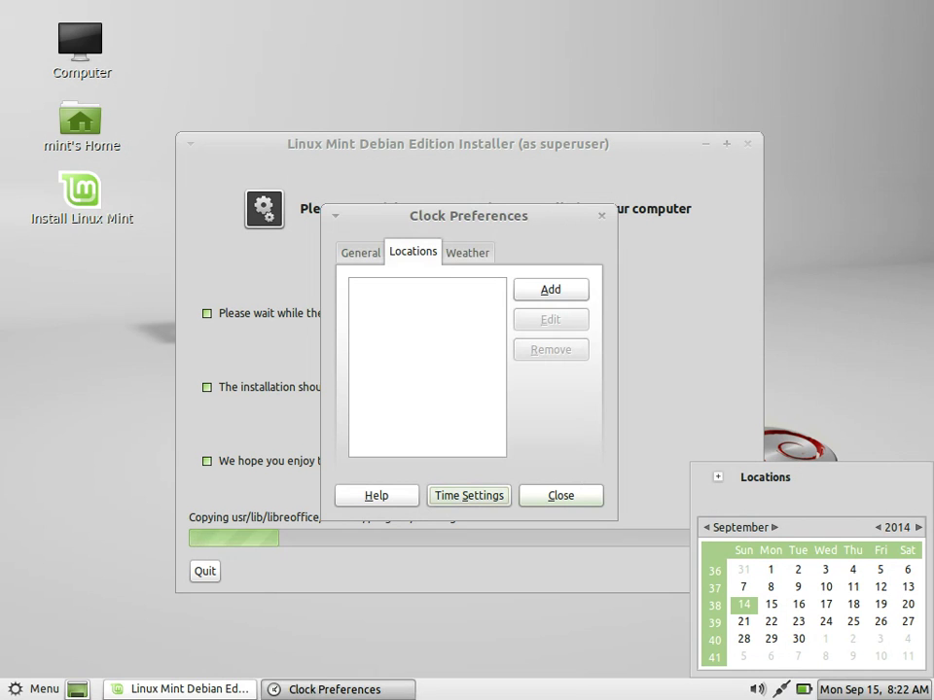
pyautogui.click(602, 215)
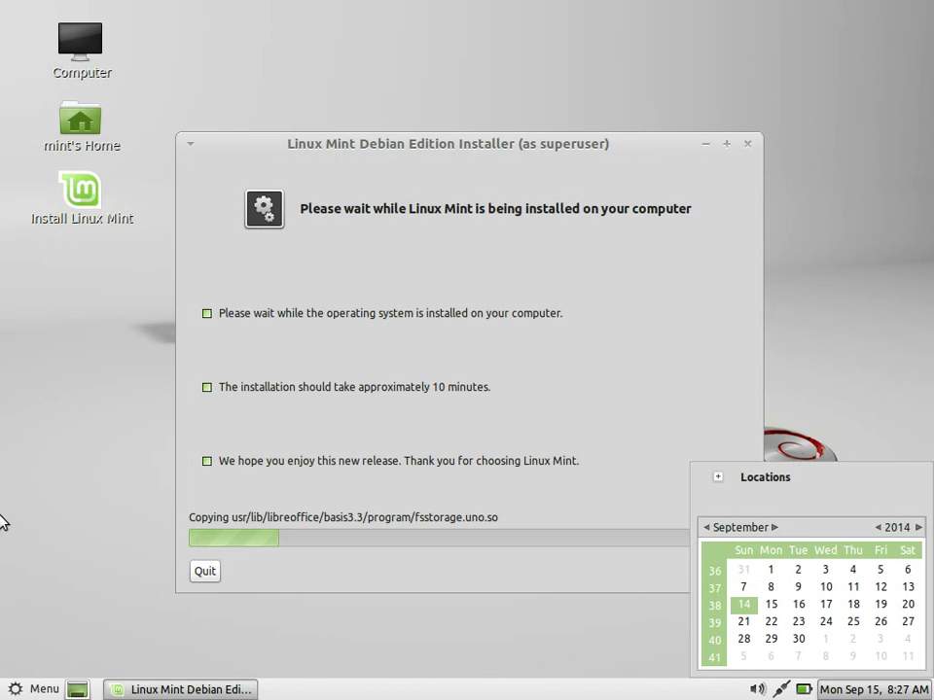
# - Browse the application categories and launch the gedit text editor from the list of all applications
pyautogui.press('super')
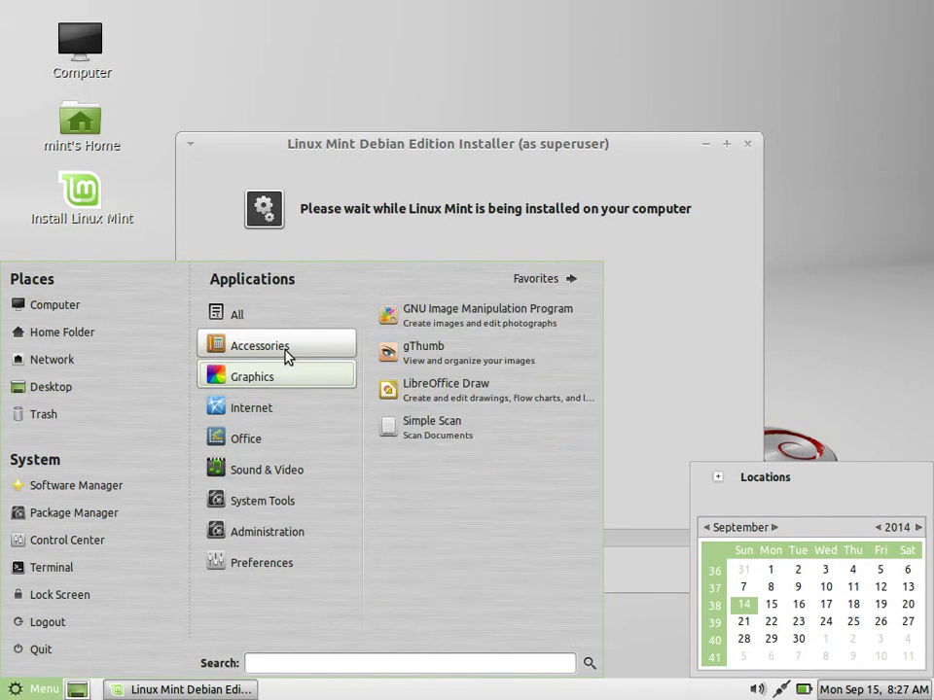
pyautogui.moveTo(282, 376)
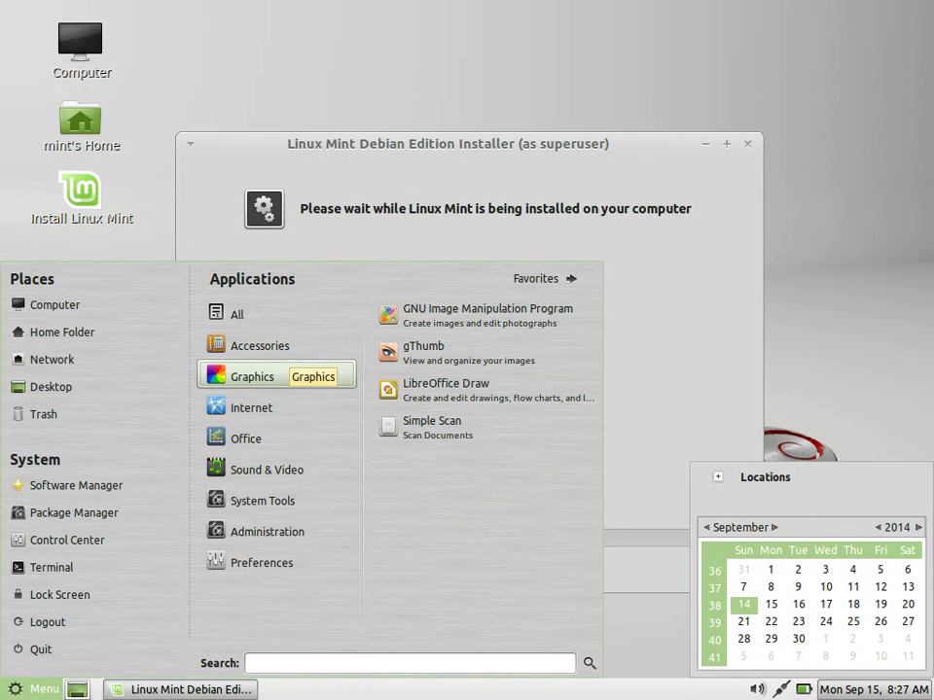
pyautogui.moveTo(282, 440)
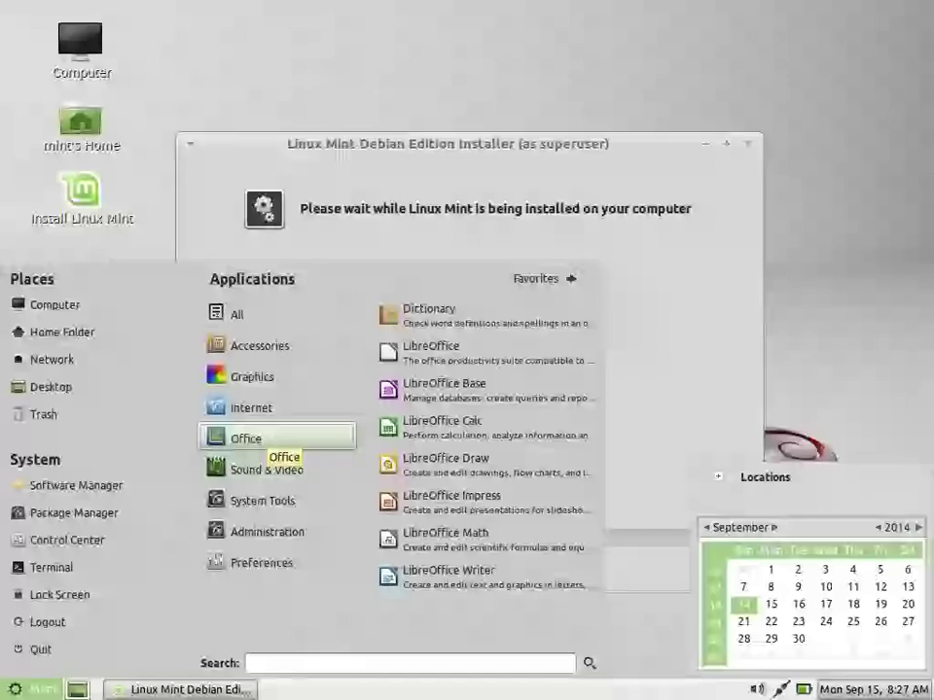
pyautogui.moveTo(272, 310)
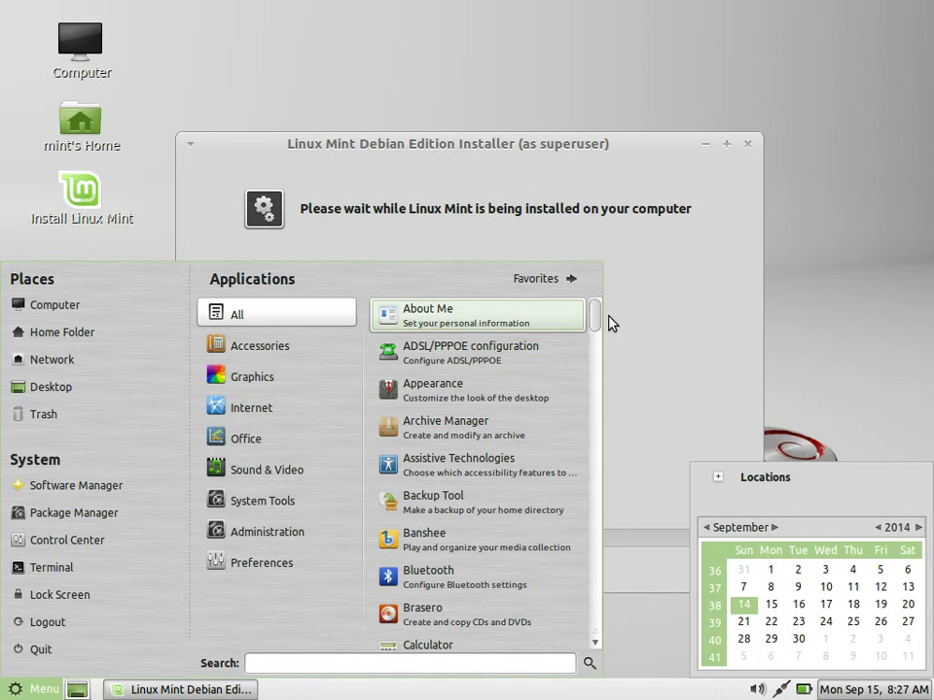
pyautogui.scroll(-2, 600, 323)
pyautogui.scroll(-5, 590, 359)
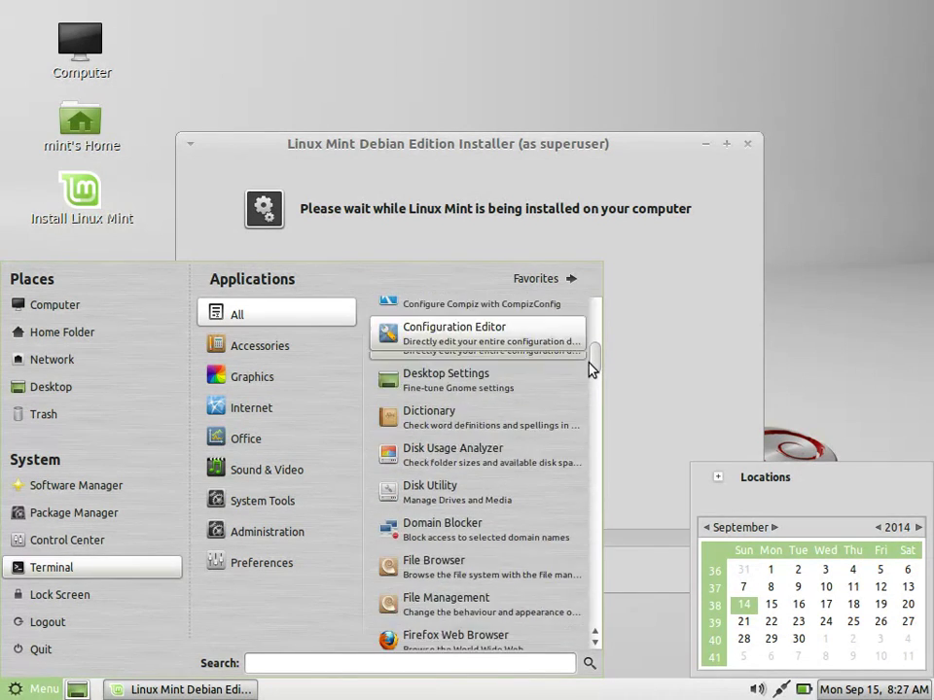
pyautogui.scroll(-2, 589, 359)
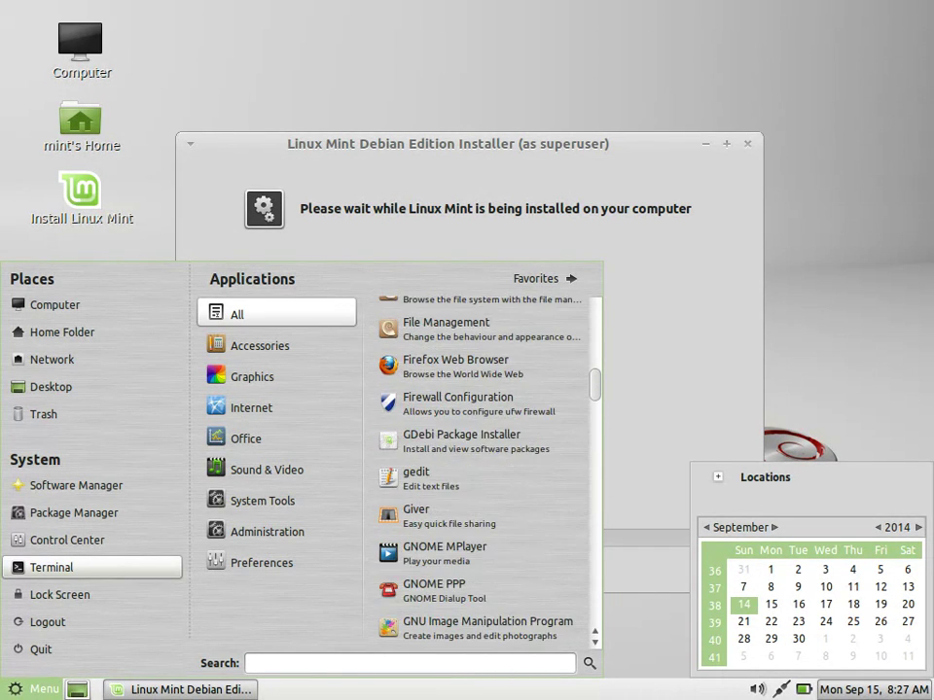
pyautogui.click(482, 483)
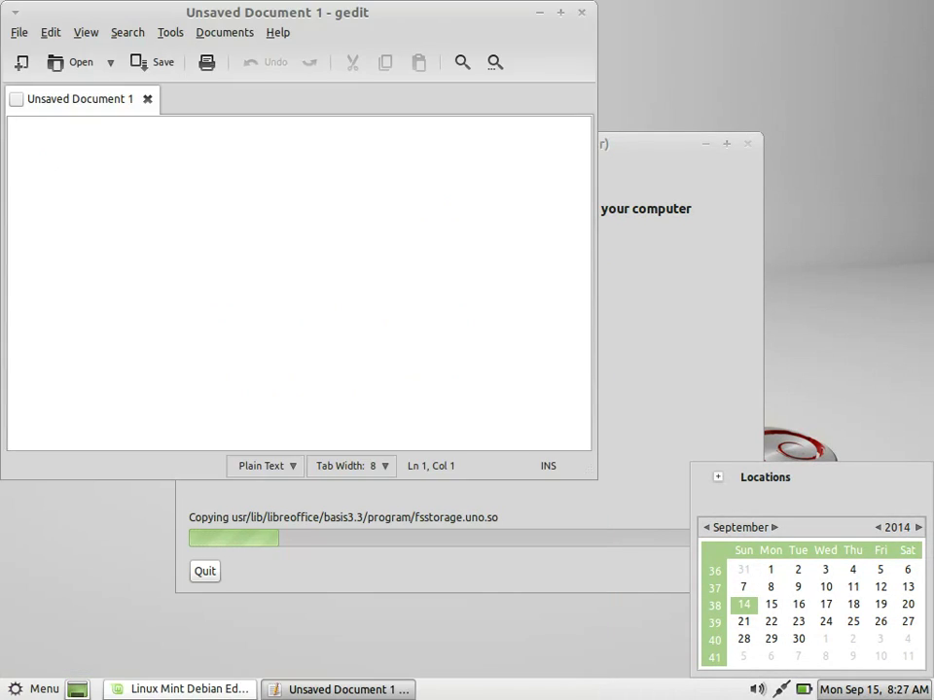
# - Write "geez this takes a long time, don't it?" in the new document, followed by a blank line
pyautogui.write('his takes a long ')
pyautogui.write("time, don't ")
pyautogui.write('ot')
pyautogui.press('BackSpace')
pyautogui.press('BackSpace')
pyautogui.write('it?  ')
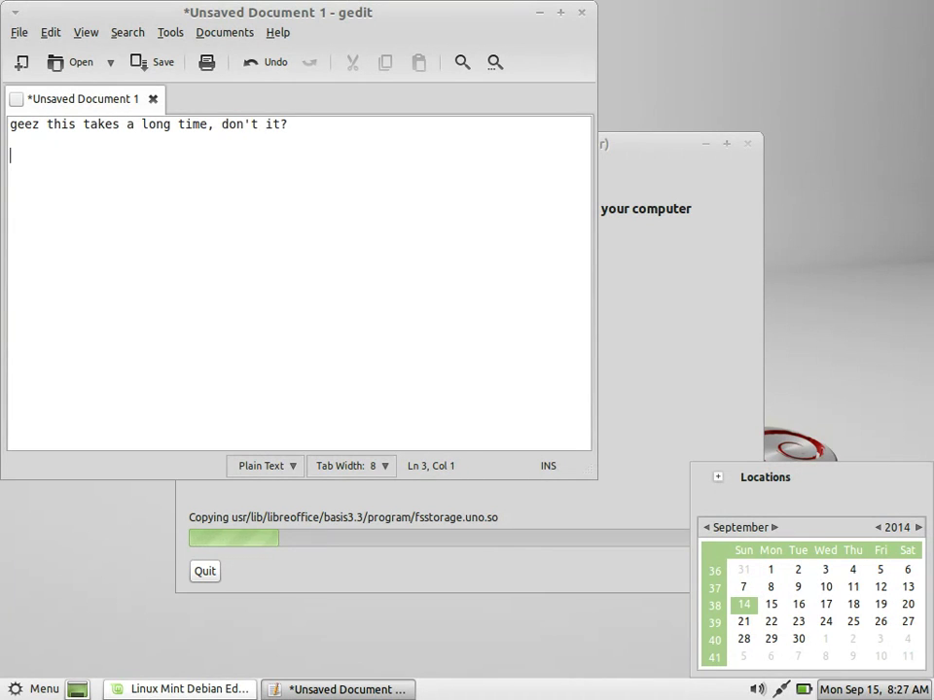
pyautogui.write('I thought this was')
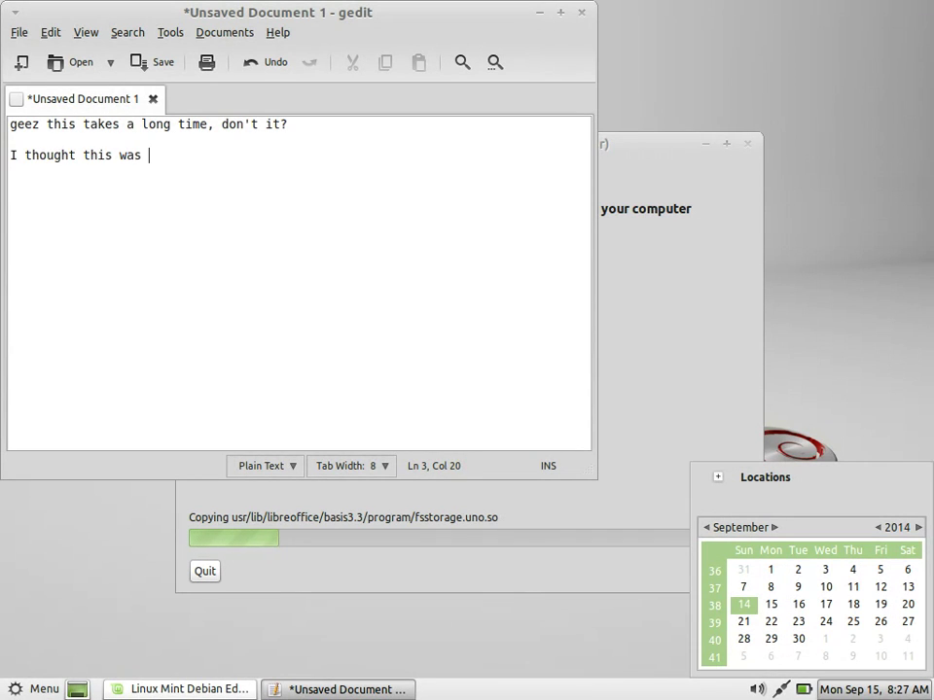
pyautogui.press('BackSpace')
pyautogui.press('BackSpace')
pyautogui.press('BackSpace')
pyautogui.press('BackSpace')
pyautogui.press('BackSpace')
pyautogui.press('BackSpace')
pyautogui.press('BackSpace')
pyautogui.press('BackSpace')
pyautogui.press('BackSpace')
pyautogui.press('BackSpace')
pyautogui.press('BackSpace')
pyautogui.press('BackSpace')
pyautogui.press('BackSpace')
pyautogui.press('BackSpace')
pyautogui.press('BackSpace')
pyautogui.press('BackSpace')
pyautogui.press('BackSpace')
pyautogui.press('BackSpace')
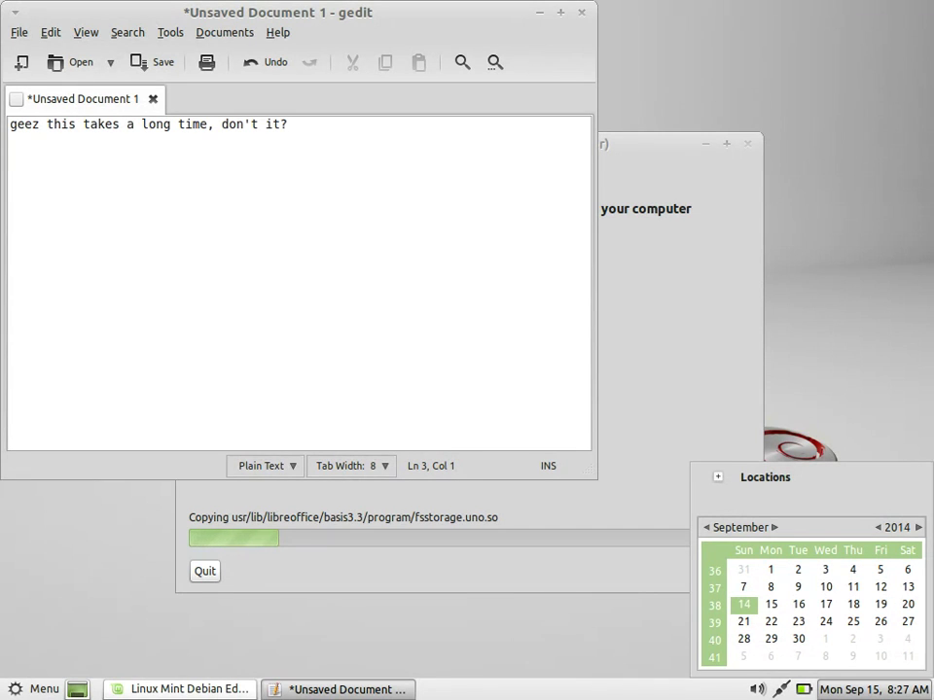
# - Add the heading "Some stats:" and the bullet "- 2gig partition on a VirtualBox VM." to the document, separated by blank lines
pyautogui.write('Some stats:')
pyautogui.press('Return')
pyautogui.press('Return')
pyautogui.write('- 2gig ')
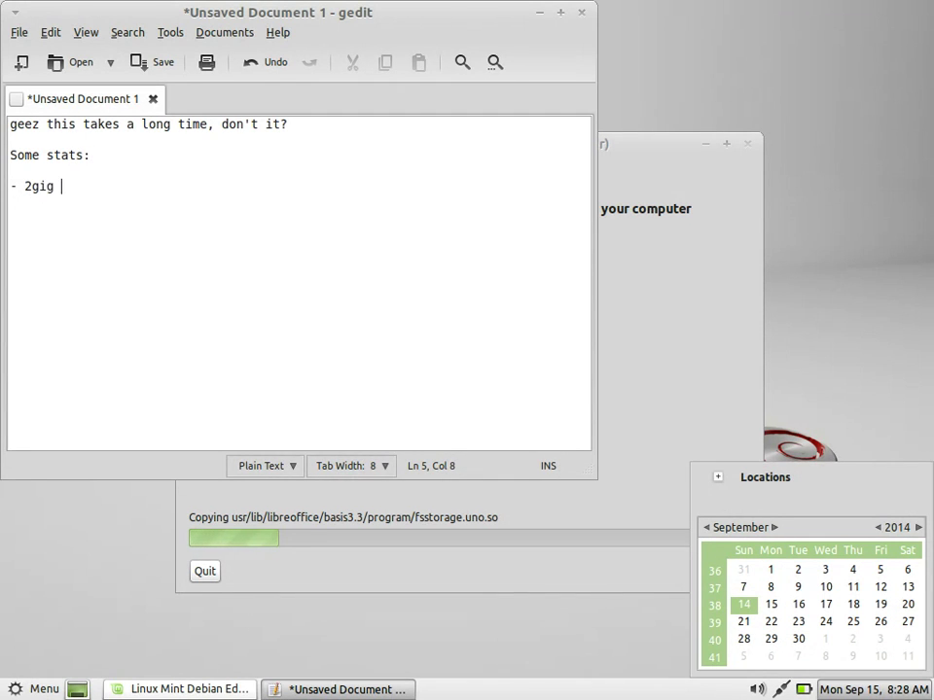
pyautogui.write('partition o')
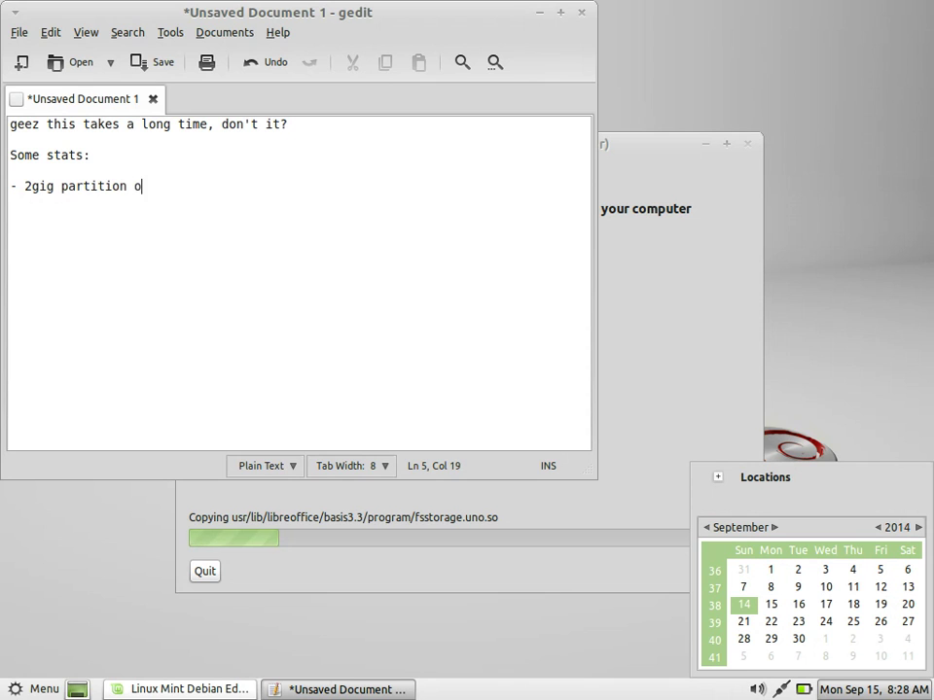
pyautogui.write('n a VirtualBox')
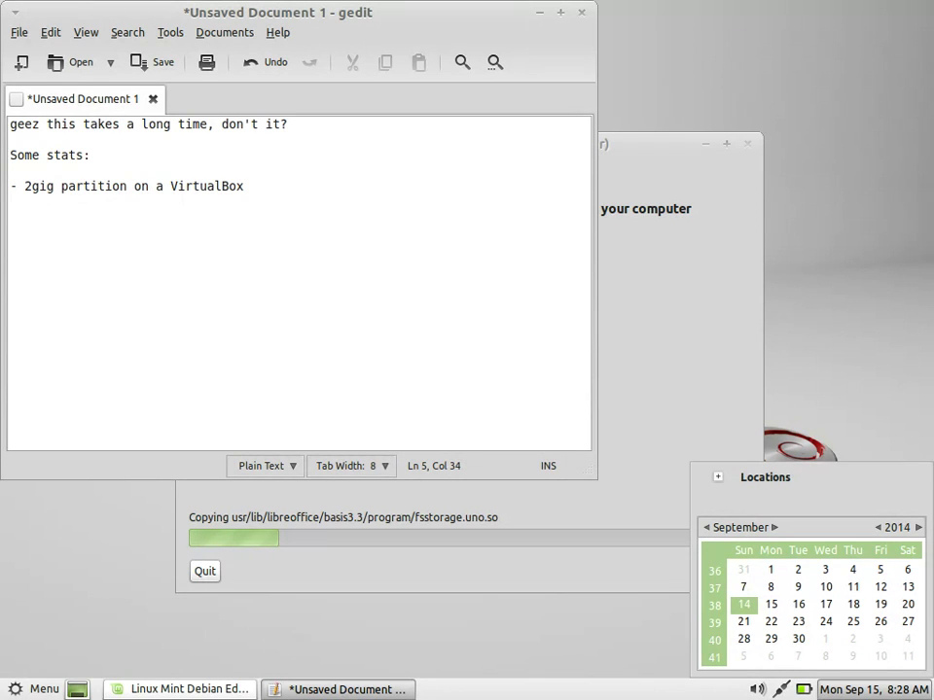
pyautogui.write('VM.')
pyautogui.press('Return')
pyautogui.press('Return')
# - Add the bullet "- Mint 64 bit." to the stats list, followed by a blank line
pyautogui.write('- Mint y')
pyautogui.press('BackSpace')
pyautogui.write('64 bit.')
pyautogui.press('Return')
pyautogui.press('Return')
# - Add the bullet "- Takes a long tiiiime" to the stats list, followed by a blank line
pyautogui.write('-')
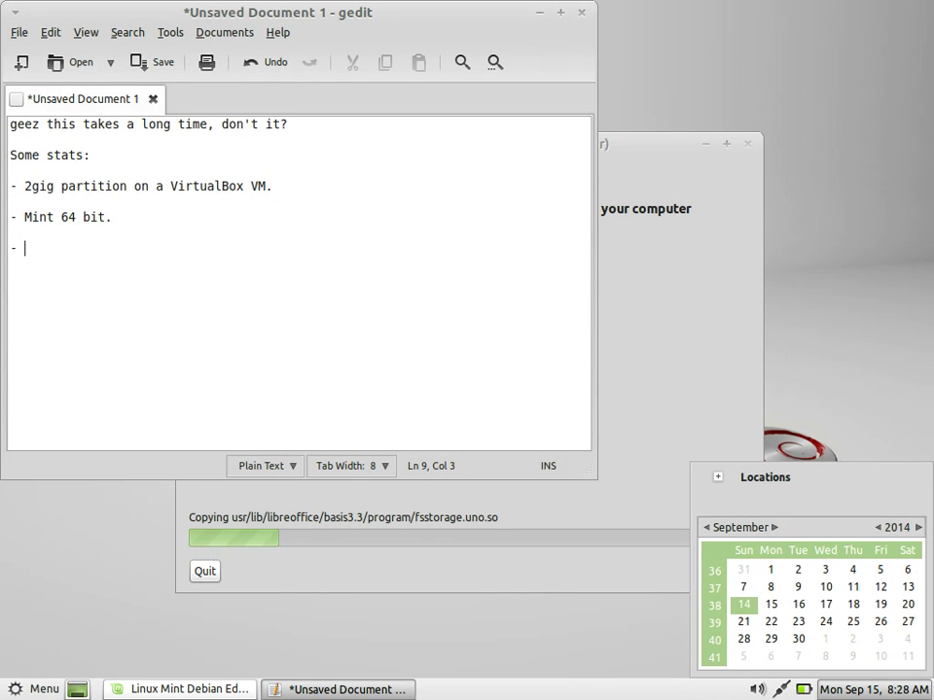
pyautogui.write(' Takse')
pyautogui.press('BackSpace')
pyautogui.press('BackSpace')
pyautogui.write('eas')
pyautogui.press('BackSpace')
pyautogui.press('BackSpace')
pyautogui.write('s a long tiiiime')
pyautogui.press('Return')
pyautogui.press('Return')
# - Add the bullet "- Different from vanilla Ubuntu: Terminal is a bright shade of white instead of the nice Purple and Orange that vanilla has."
pyautogui.write('- Different fro')
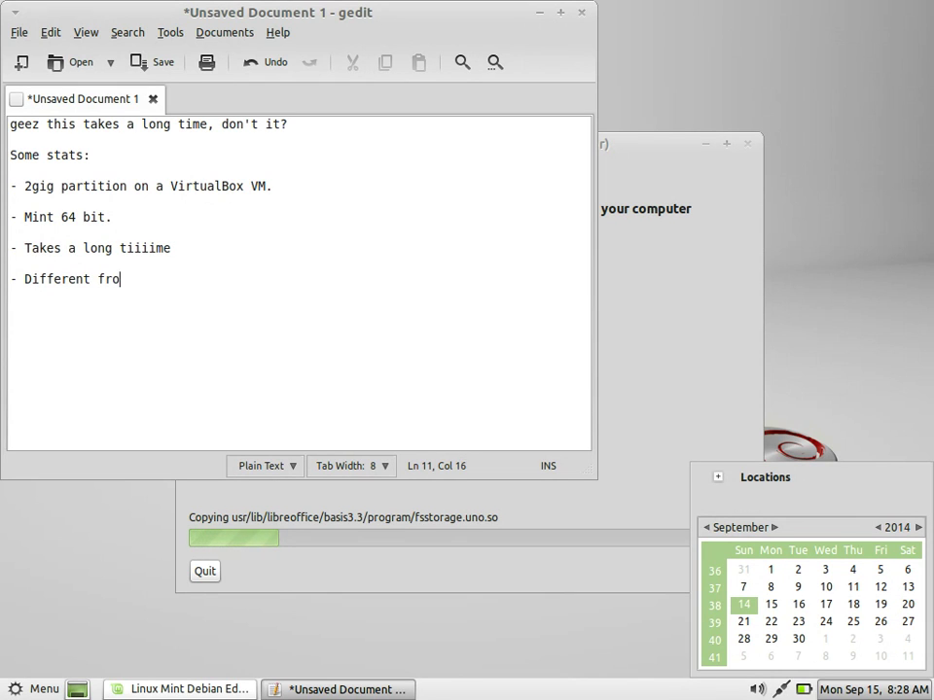
pyautogui.write('m vanilla Ubun')
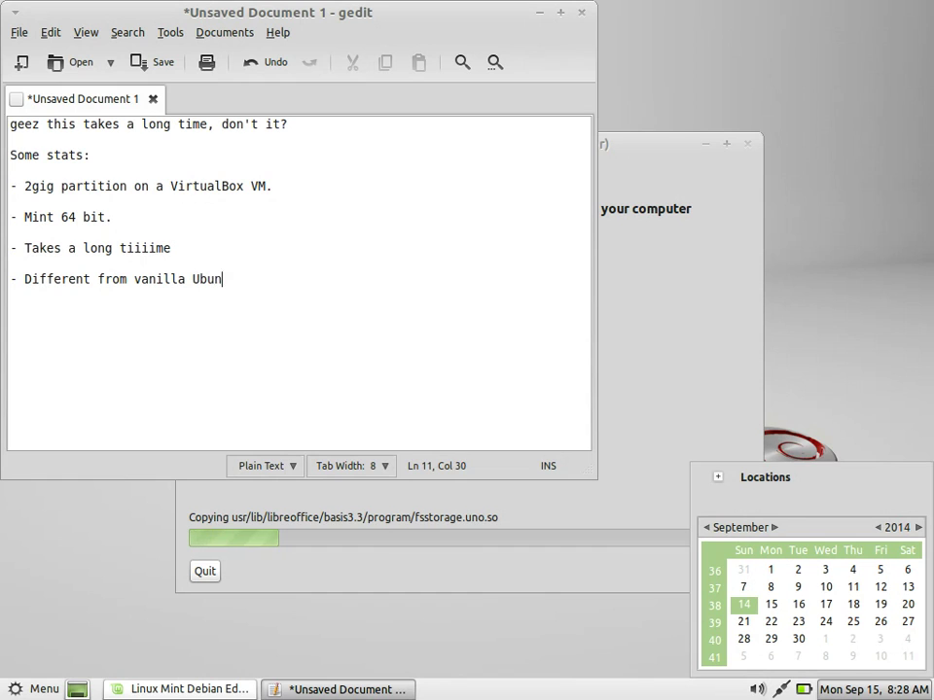
pyautogui.write('tu:L ')
pyautogui.write('Terminal is a ')
pyautogui.write('bright sxh')
pyautogui.press('BackSpace')
pyautogui.press('BackSpace')
pyautogui.write('hade of white ')
pyautogui.write('instead of the ')
pyautogui.write('mi')
pyautogui.press('BackSpace')
pyautogui.press('BackSpace')
pyautogui.write('nice Purple and o')
pyautogui.press('BackSpace')
pyautogui.write('Orange that ')
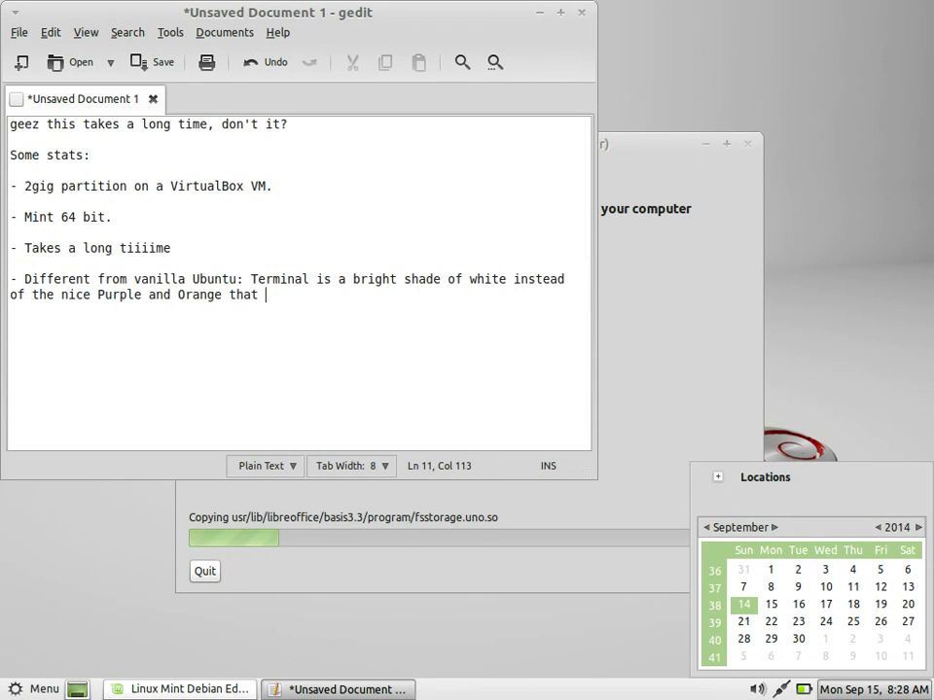
pyautogui.write('vanilla has.')
pyautogui.press('Return')
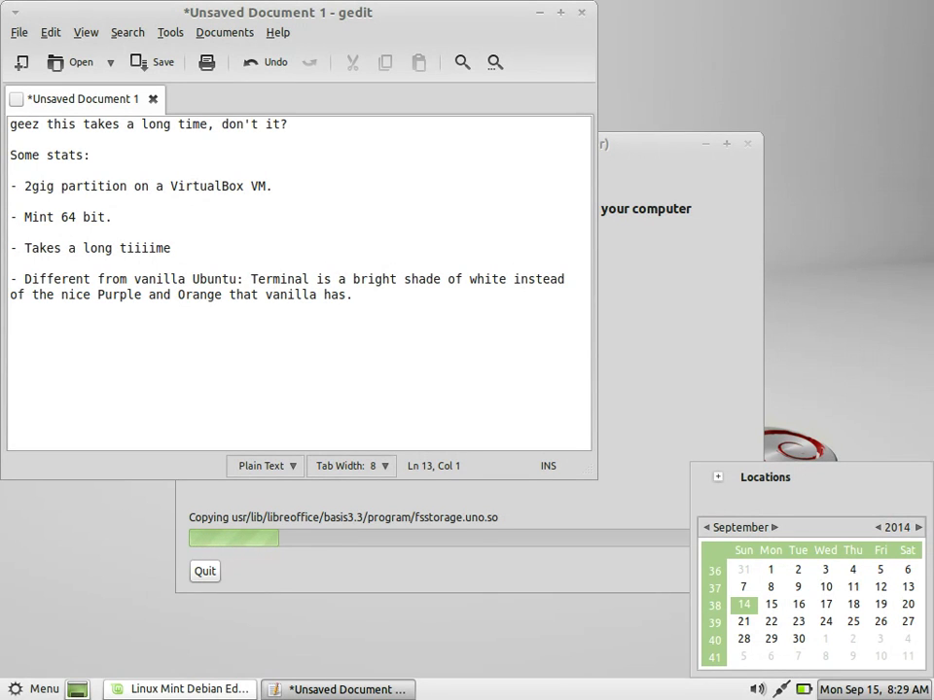
# - Add the bullet "- It's nice however. Just this libre office is taking a LONG TIME AND I NEED TO TURN MY COMPUTER OFF IN A MINUTE!"
pyautogui.write("- It's nice however.")
pyautogui.press('BackSpace')
pyautogui.write('.')
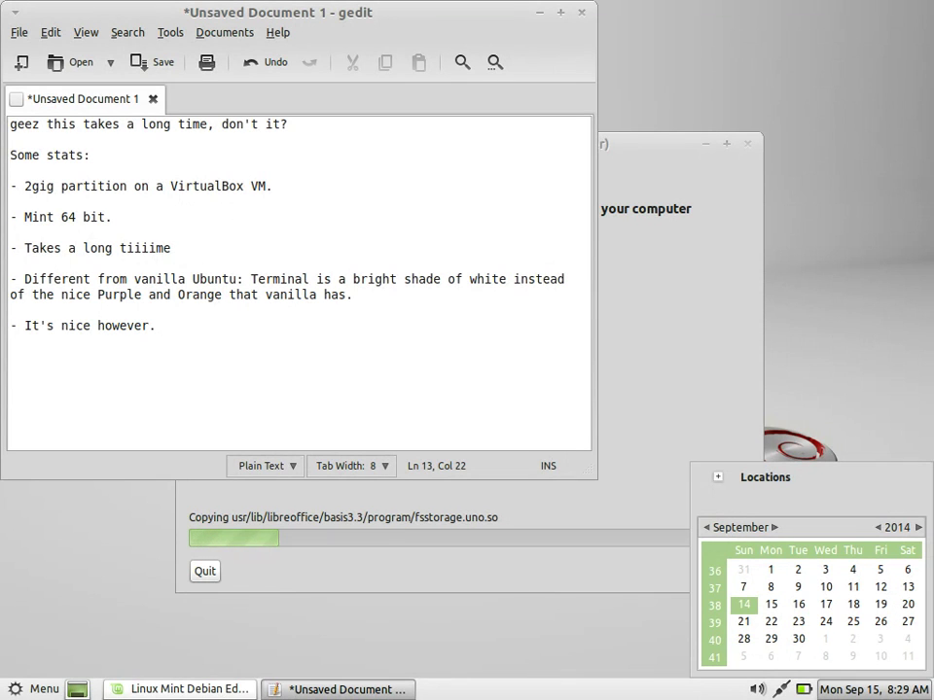
pyautogui.write('Just this libre office')
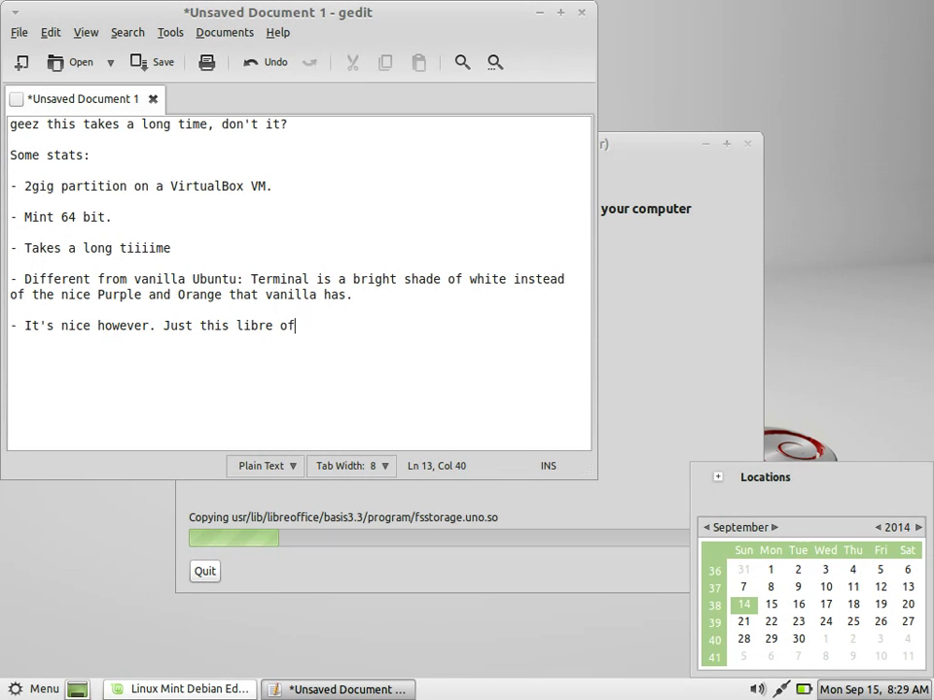
pyautogui.press('BackSpace')
pyautogui.write('ice is taking a LONG TIME AND ')
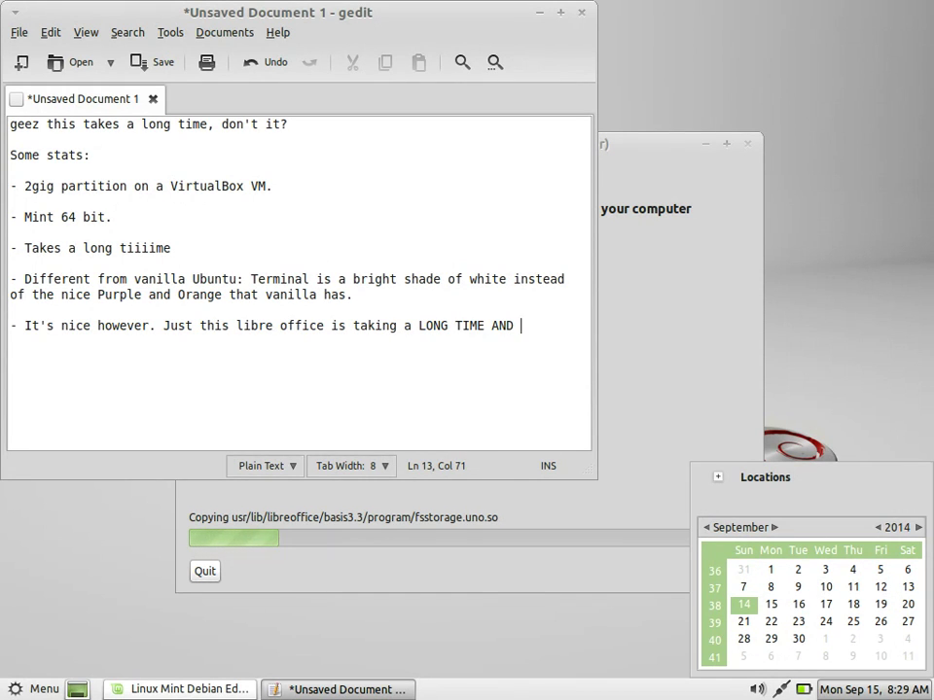
pyautogui.write('I NED')
pyautogui.press('BackSpace')
pyautogui.press('BackSpace')
pyautogui.write('ED TO TURN MY COMPUTER OFF IN A MINUTE!')
pyautogui.press('Return')
pyautogui.press('Return')
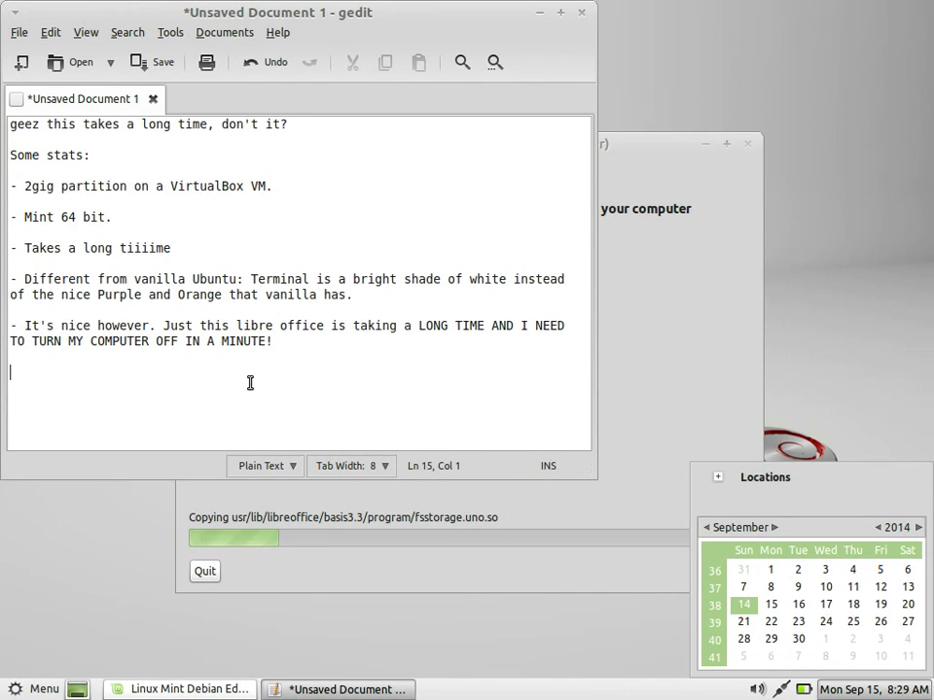
# - Write the closing line "Maybe I'll just have it on a small "live cd", and test them all." below the stats list
pyautogui.click(292, 581)
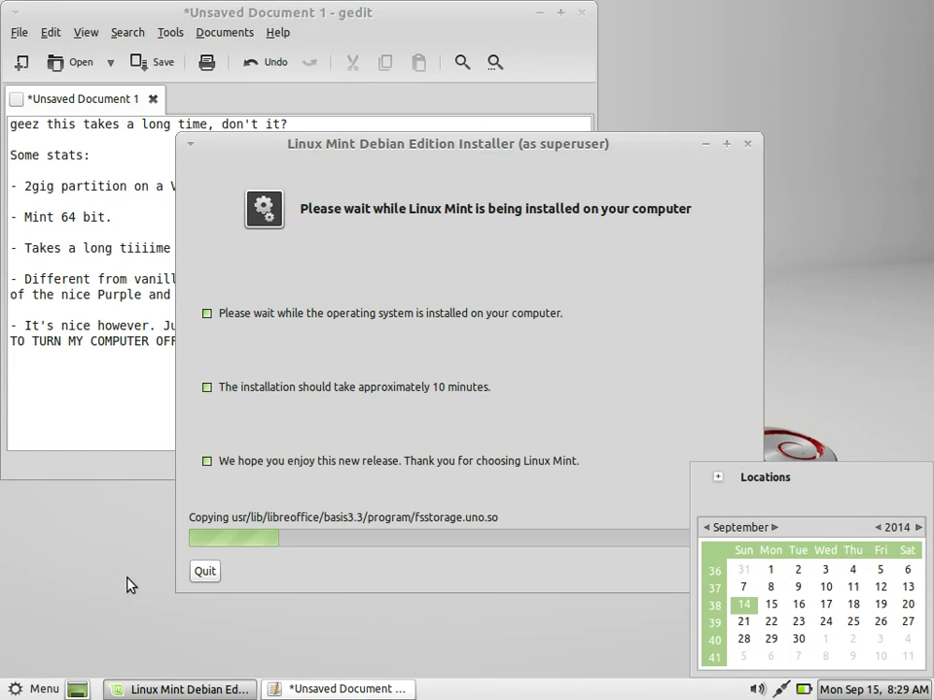
pyautogui.click(58, 339)
pyautogui.press('Return')
pyautogui.write('Maybe')
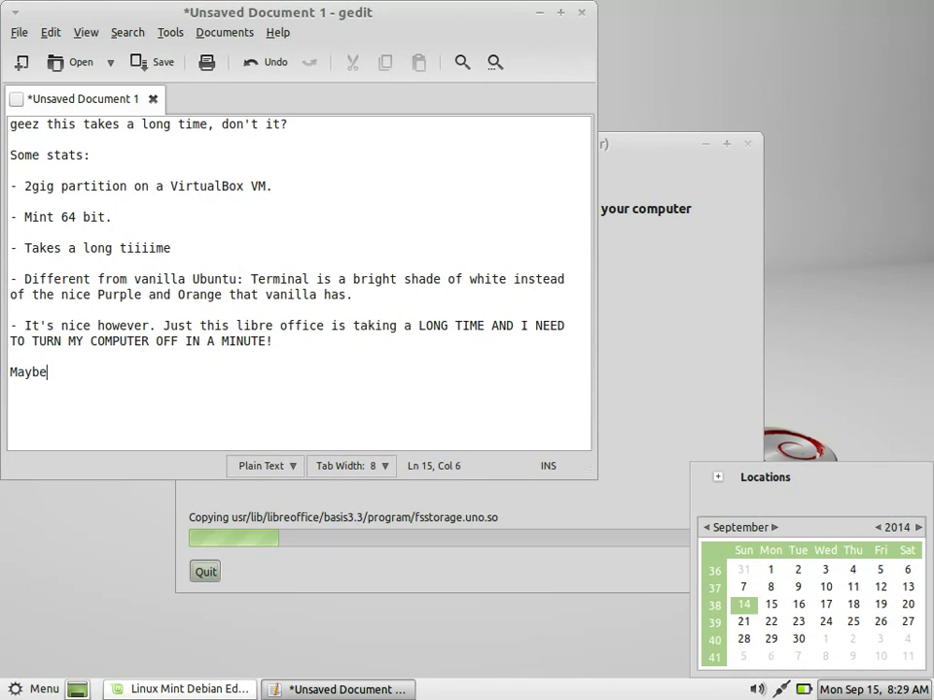
pyautogui.write(" I'll just ha")
pyautogui.press('BackSpace')
pyautogui.write('have it on ')
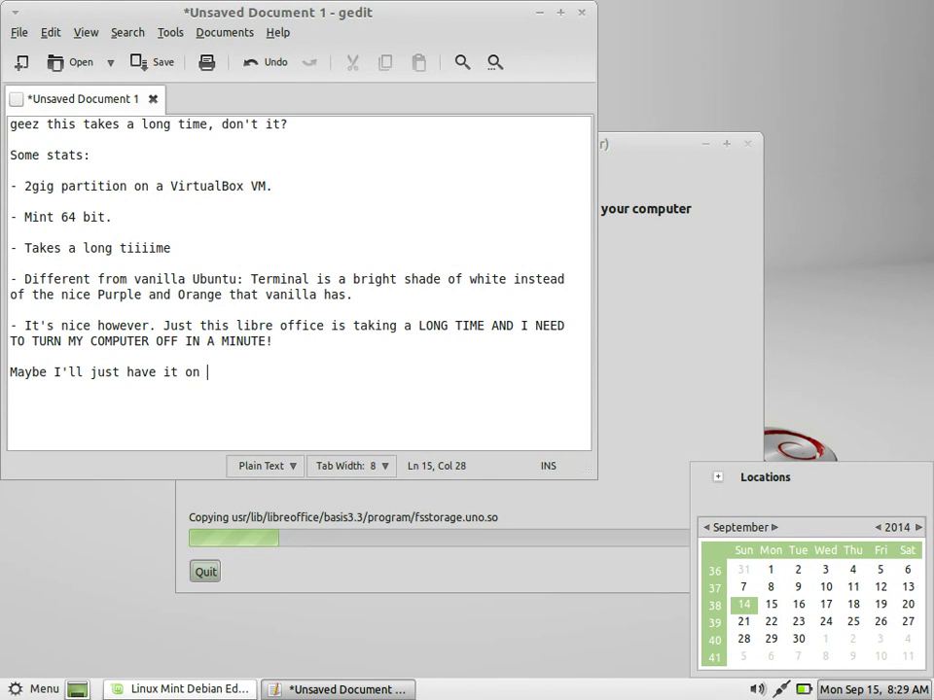
pyautogui.write('a small liuve')
pyautogui.press('BackSpace')
pyautogui.press('BackSpace')
pyautogui.press('BackSpace')
pyautogui.press('BackSpace')
pyautogui.press('BackSpace')
pyautogui.press('BackSpace')
pyautogui.write('"live cd", an')
pyautogui.press('BackSpace')
pyautogui.press('BackSpace')
pyautogui.press('BackSpace')
pyautogui.write(', and text th')
pyautogui.press('BackSpace')
pyautogui.press('BackSpace')
pyautogui.press('BackSpace')
pyautogui.press('BackSpace')
pyautogui.press('BackSpace')
pyautogui.write('st then')
pyautogui.write(' all.')
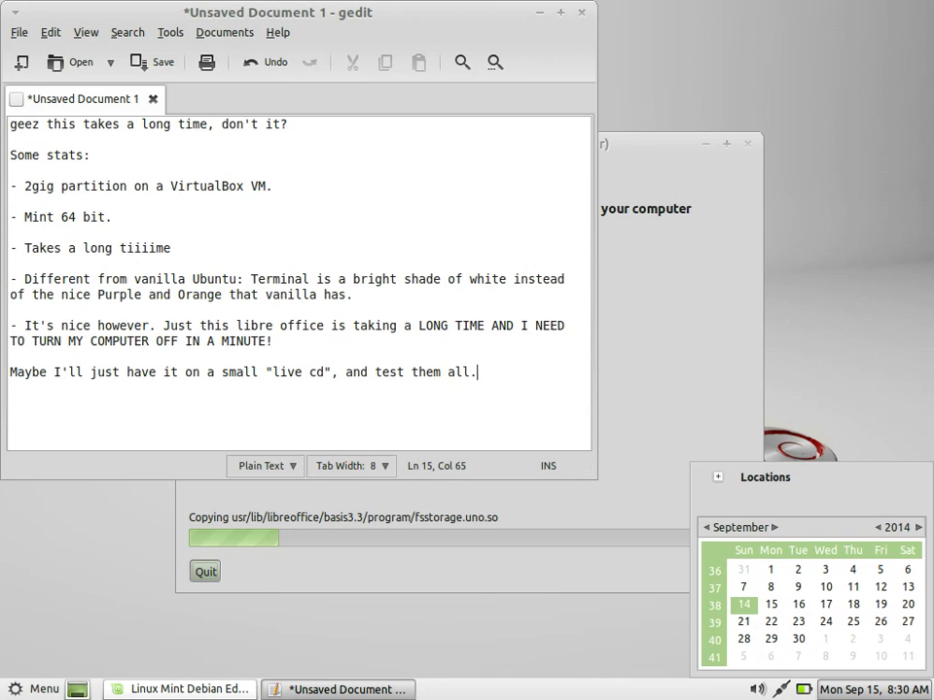
pyautogui.press('Return')
pyautogui.press('Return')
# - Close the text editor and discard the unsaved document
pyautogui.click(582, 13)
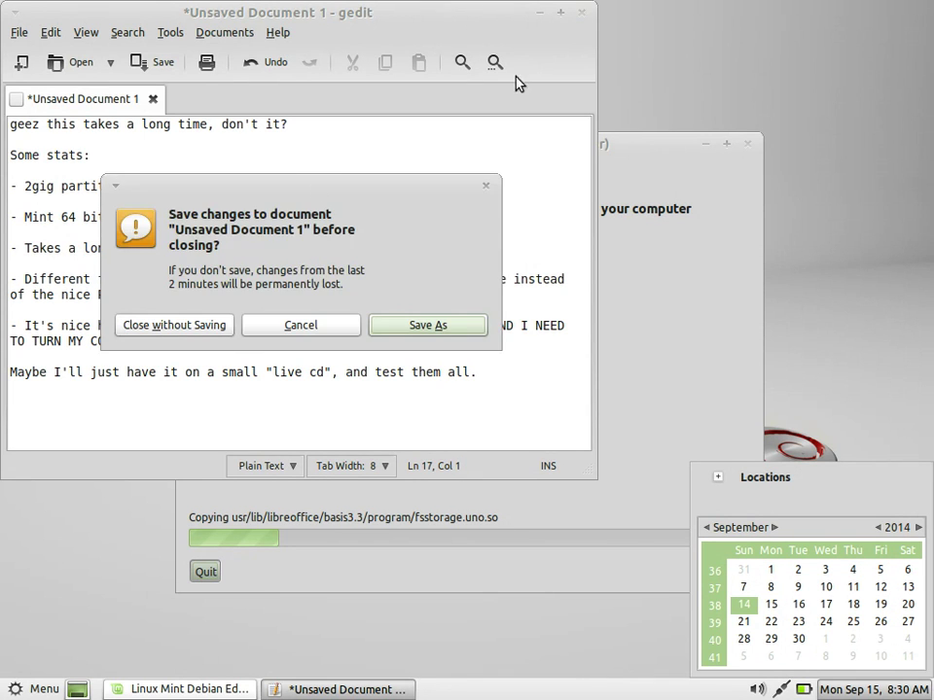
pyautogui.click(168, 325)
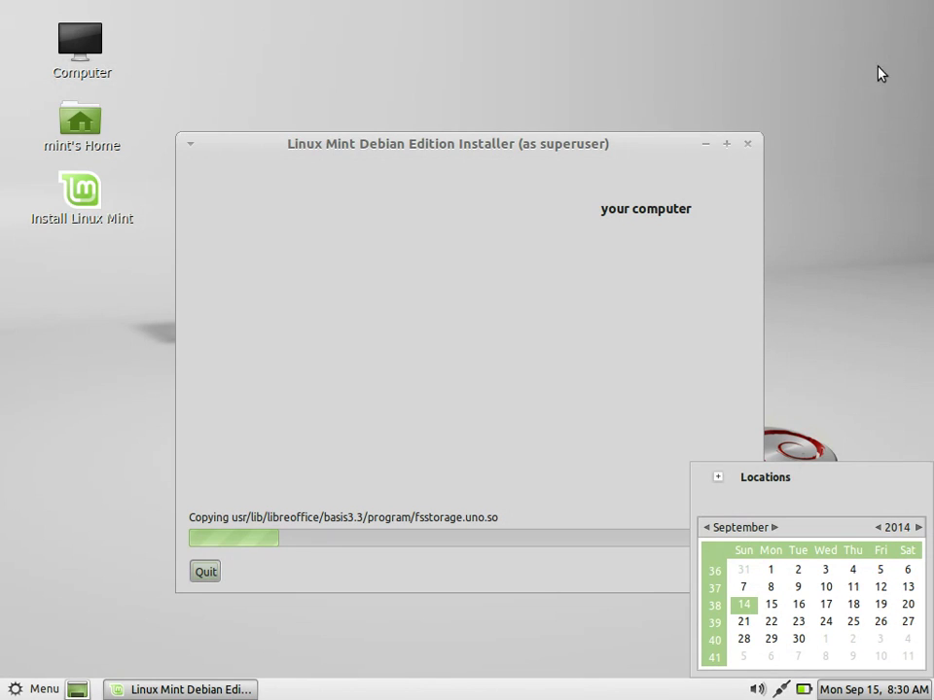
# - Close the unresponsive Linux Mint Debian Edition Installer window by forcing it to quit
pyautogui.rightClick(727, 146)
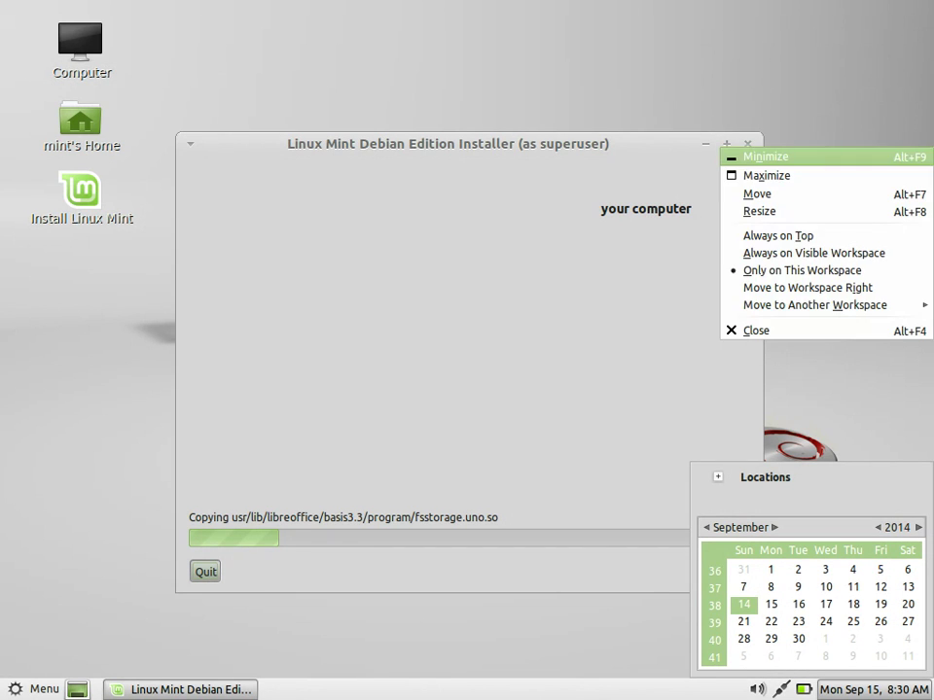
pyautogui.click(754, 330)
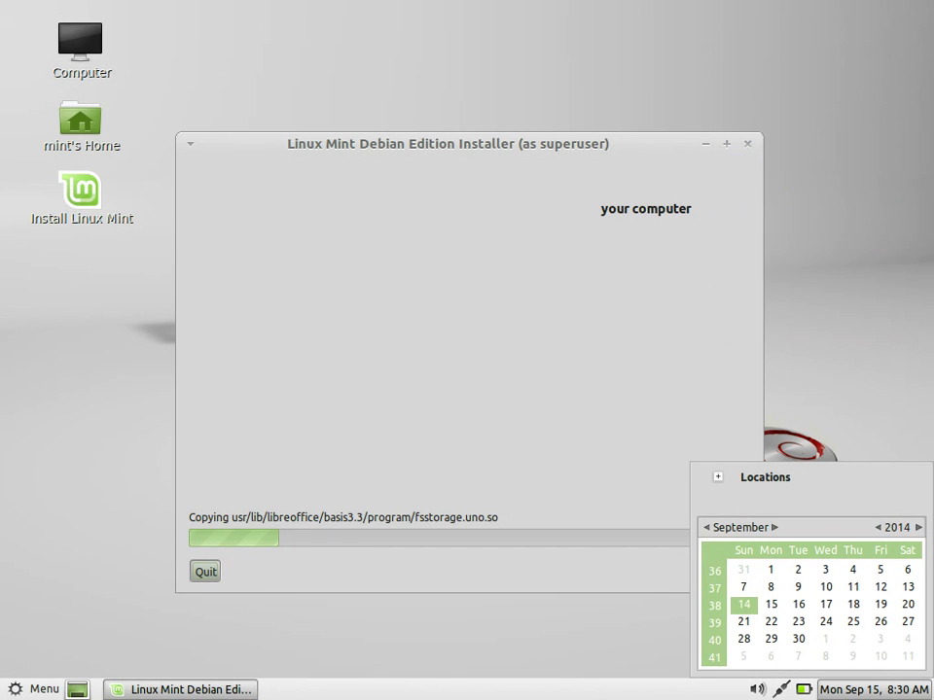
pyautogui.click(29, 688)
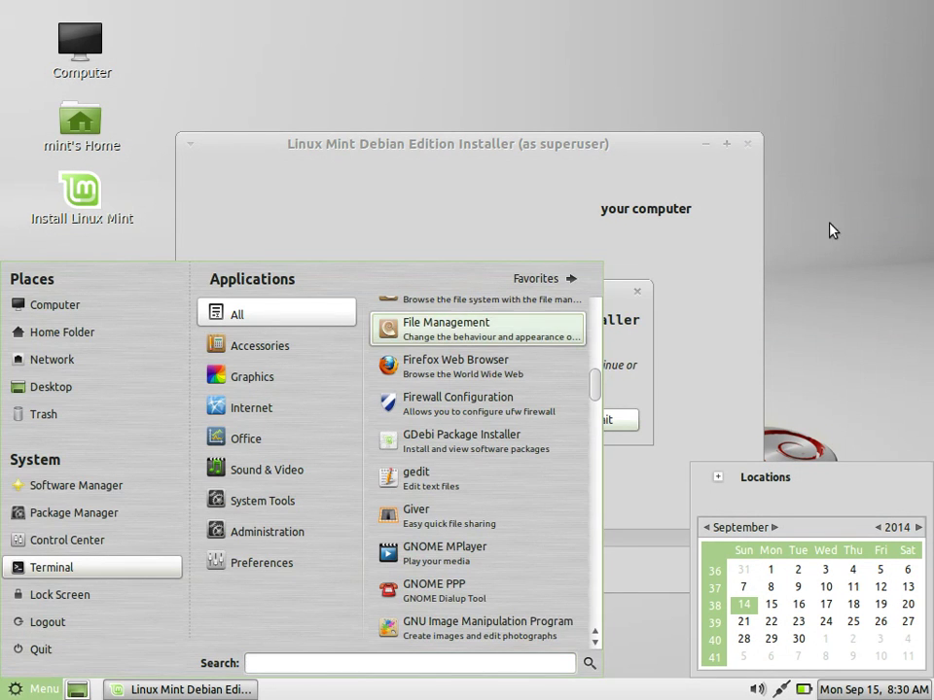
pyautogui.click(620, 370)
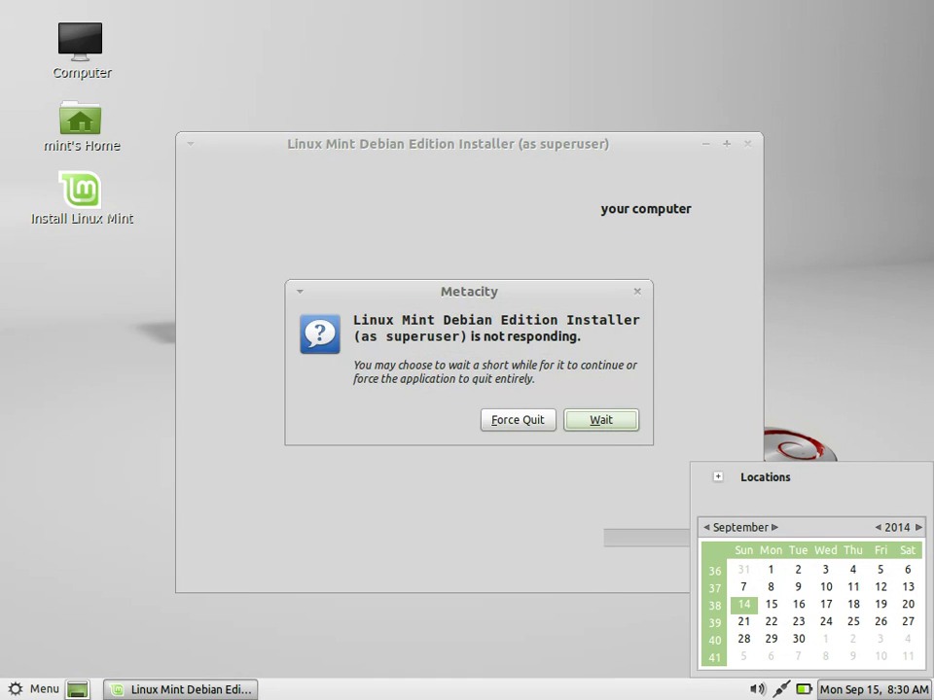
pyautogui.click(518, 420)
# - Shut down the live system and confirm the disc removal so that it halts
pyautogui.press('super')
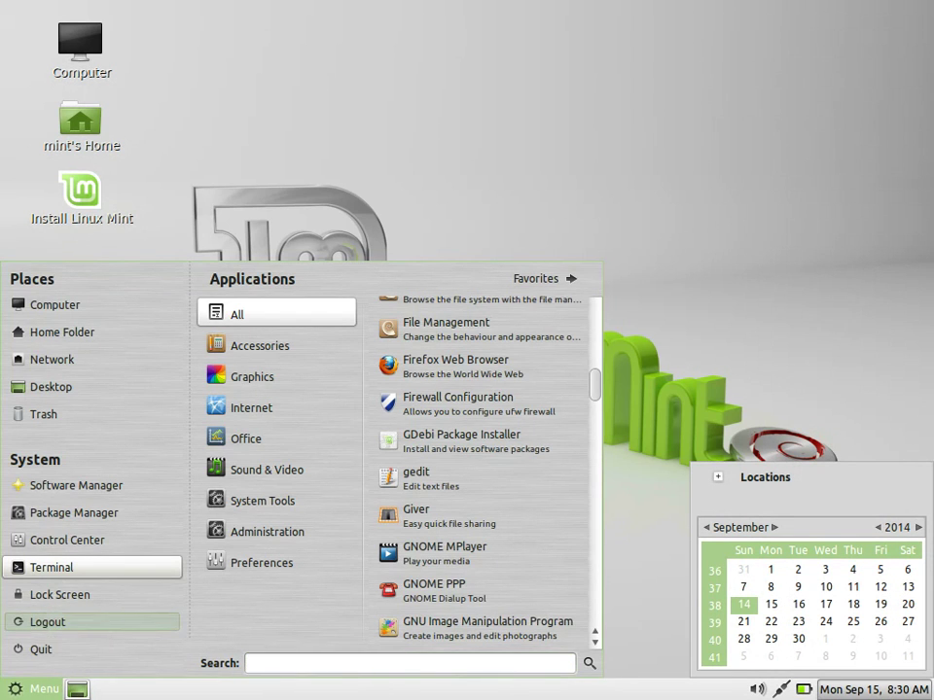
pyautogui.click(44, 648)
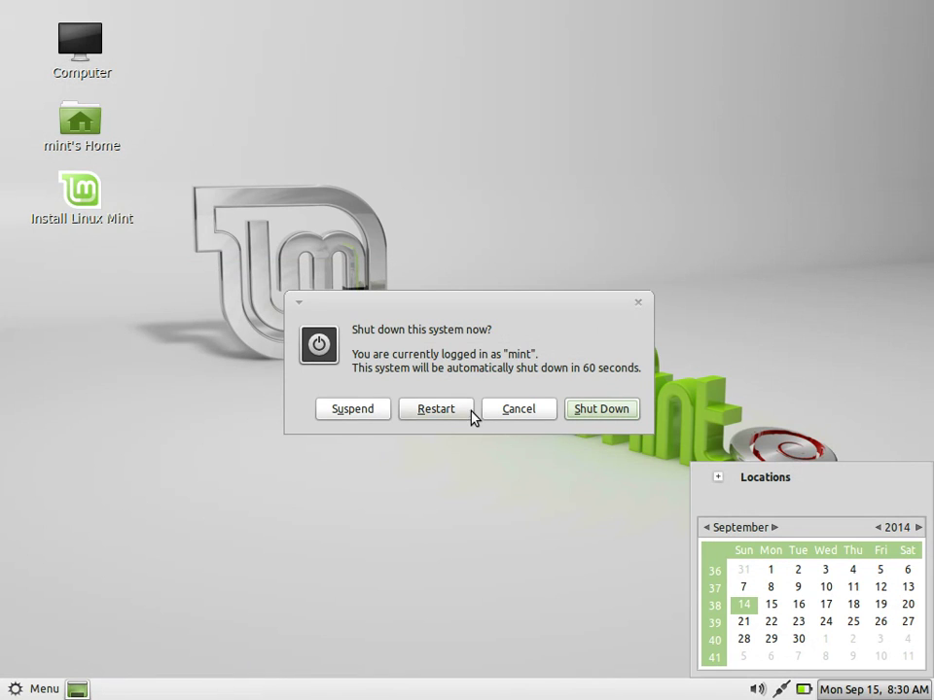
pyautogui.click(637, 408)
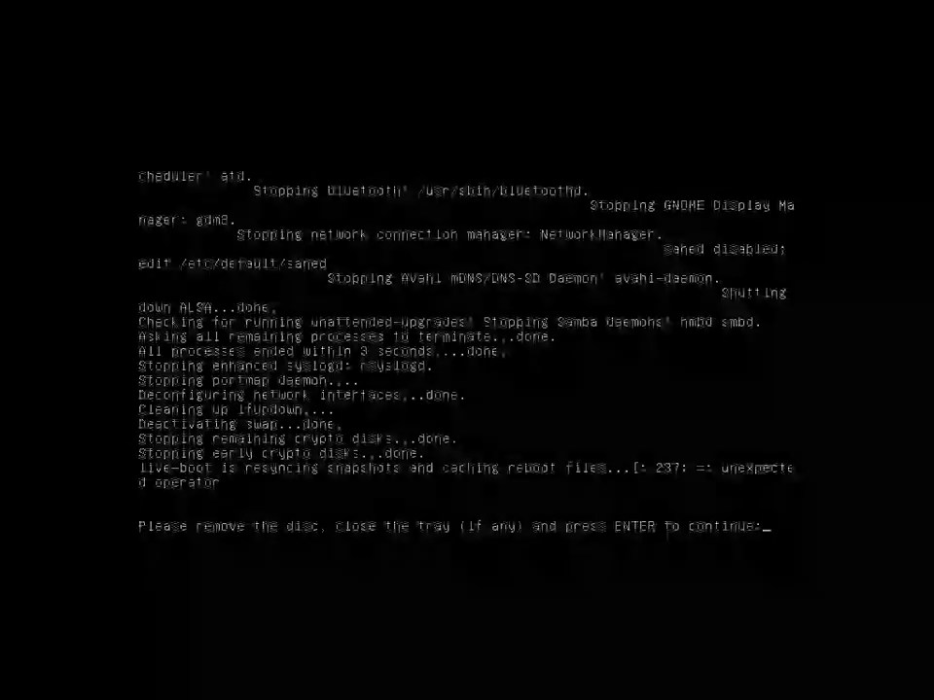
pyautogui.press('Return')
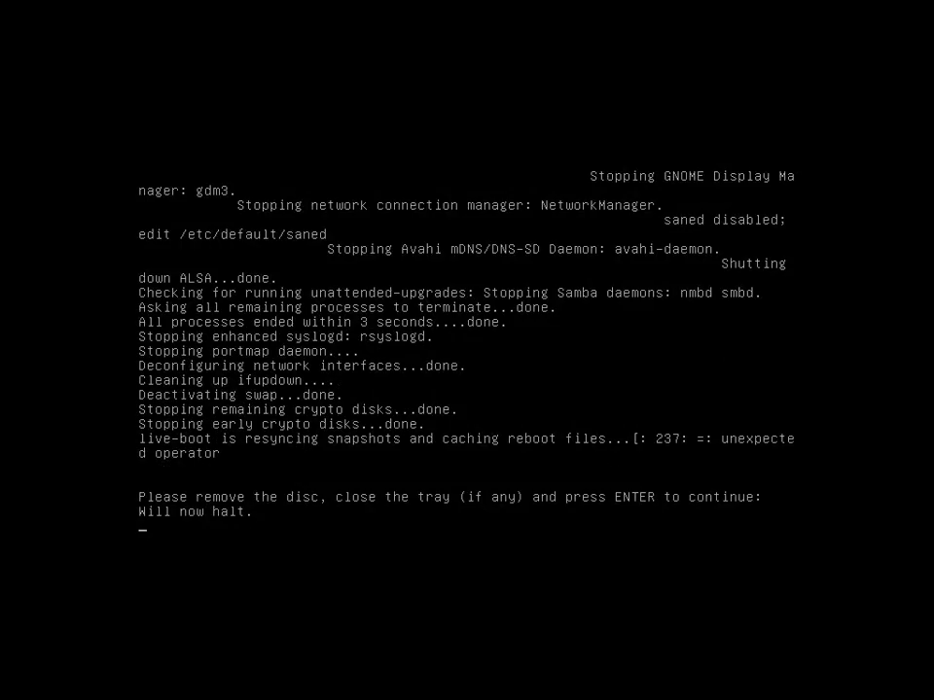